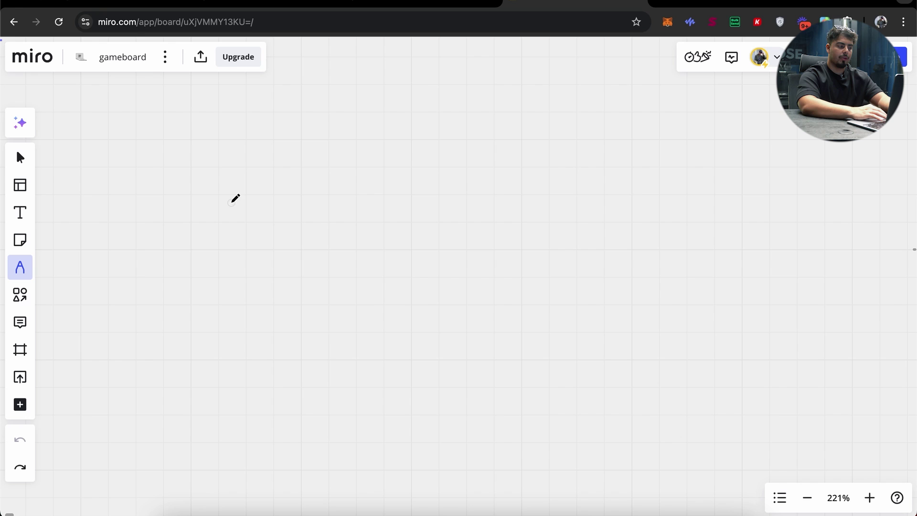
Step: Draw a red box around B with a rightward arrow coming out of it
drag(210, 186, 217, 282)
mouse_move(214, 187)
mouse_down()
mouse_move(307, 245)
mouse_move(224, 265)
mouse_up()
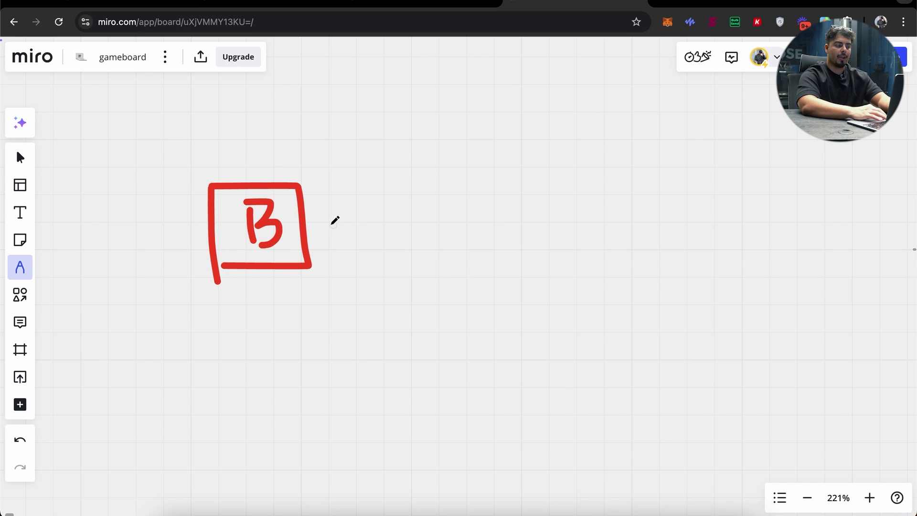
drag(328, 224, 401, 224)
mouse_move(372, 206)
mouse_down()
mouse_move(428, 213)
mouse_move(391, 205)
mouse_up()
Step: Draw a second red box for AS to the right of the arrow
drag(477, 173, 579, 258)
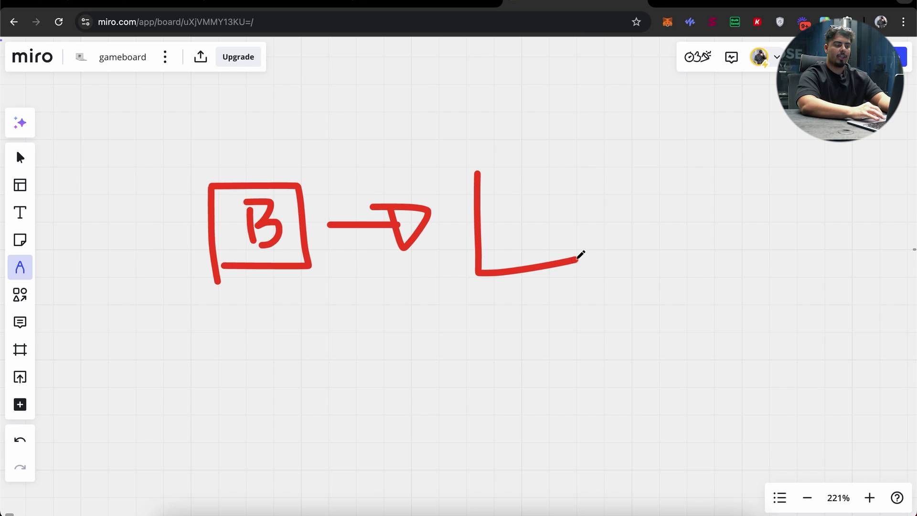
drag(591, 170, 476, 173)
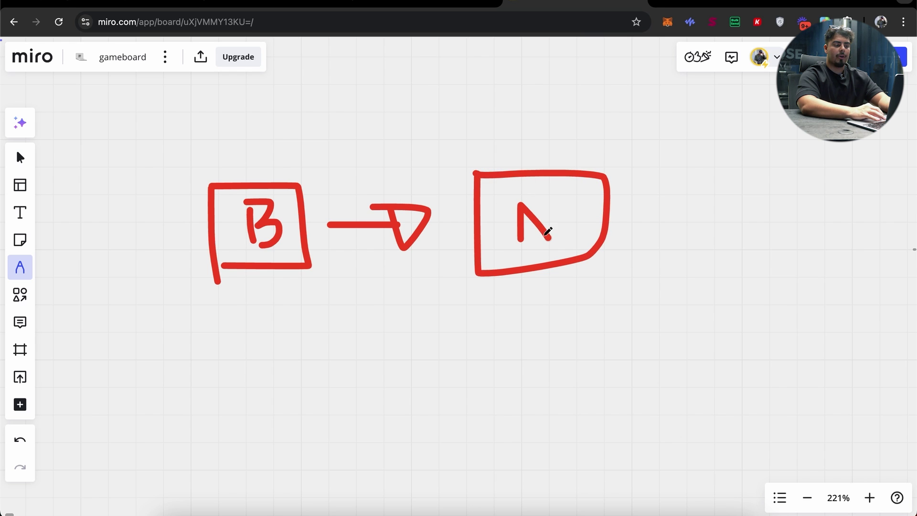
scroll(466, 259, down, 3)
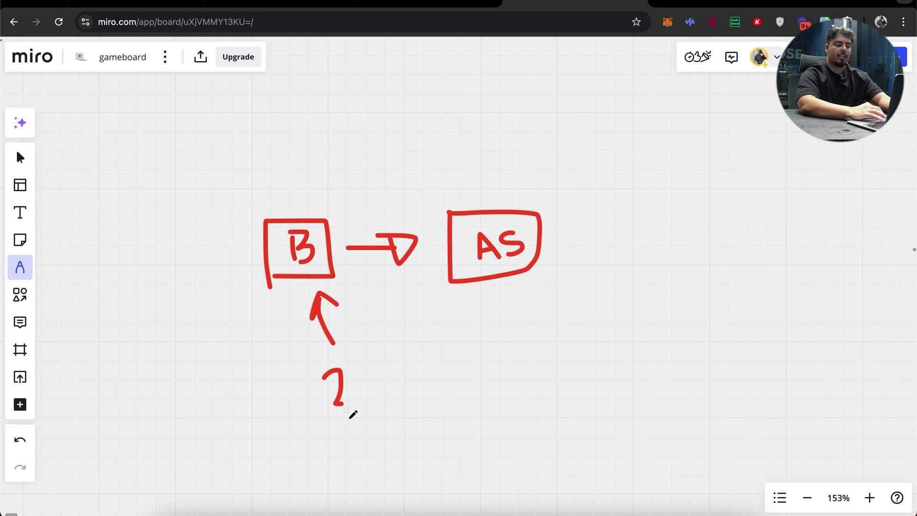
scroll(385, 382, up, 3)
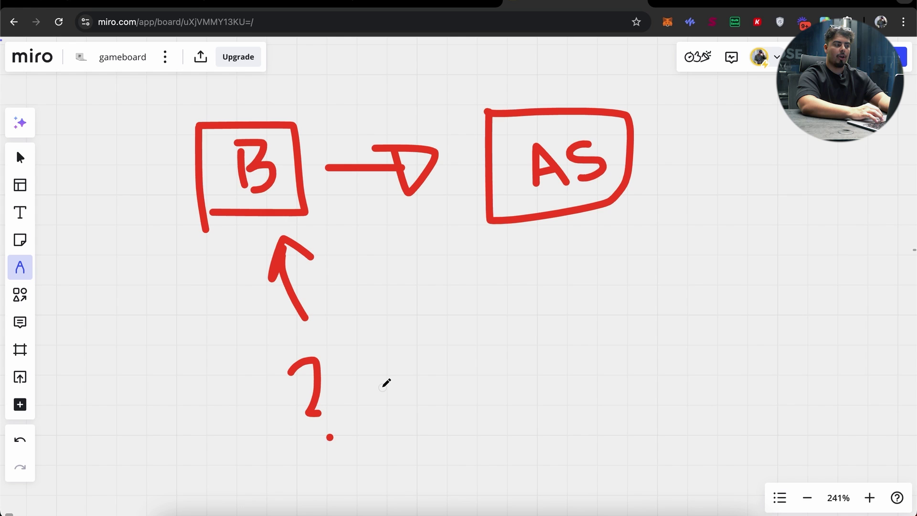
scroll(386, 383, down, 3)
Step: Switch the pen to green and scribble loops around the B box
click(20, 268)
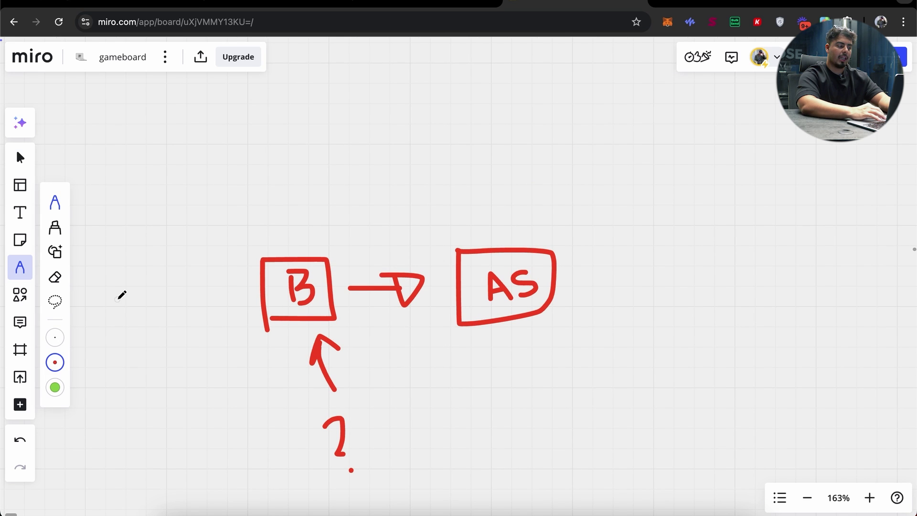
click(55, 387)
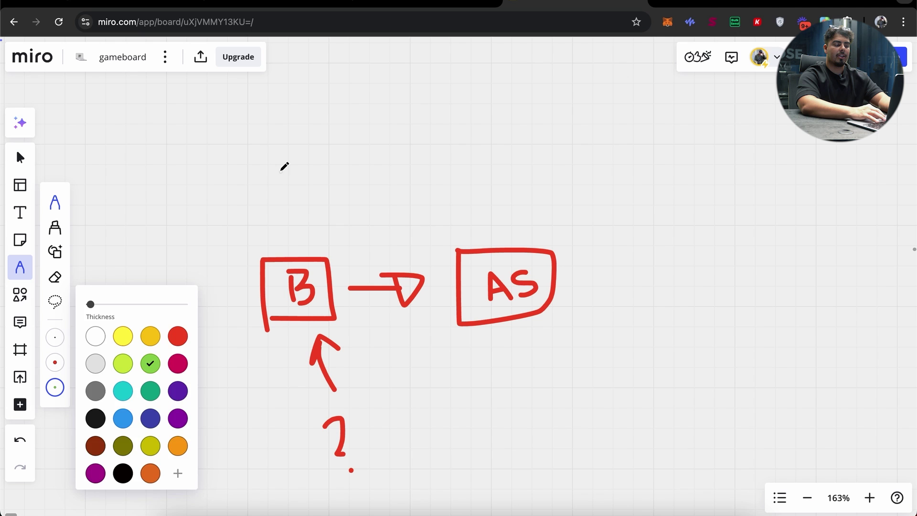
mouse_move(277, 170)
mouse_down()
mouse_move(272, 352)
mouse_move(186, 288)
mouse_move(320, 327)
mouse_up()
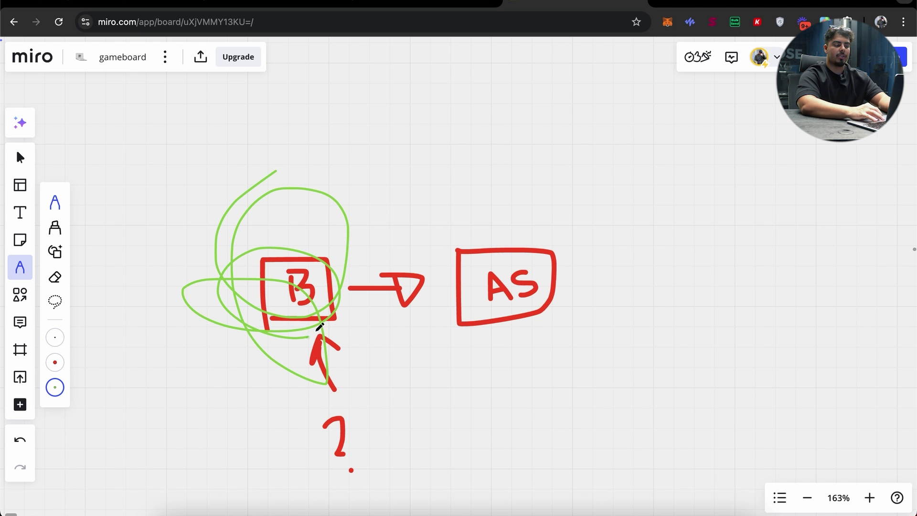
Step: Draw a green document outline further right on the board
scroll(382, 318, right, 2)
scroll(382, 318, up, 2)
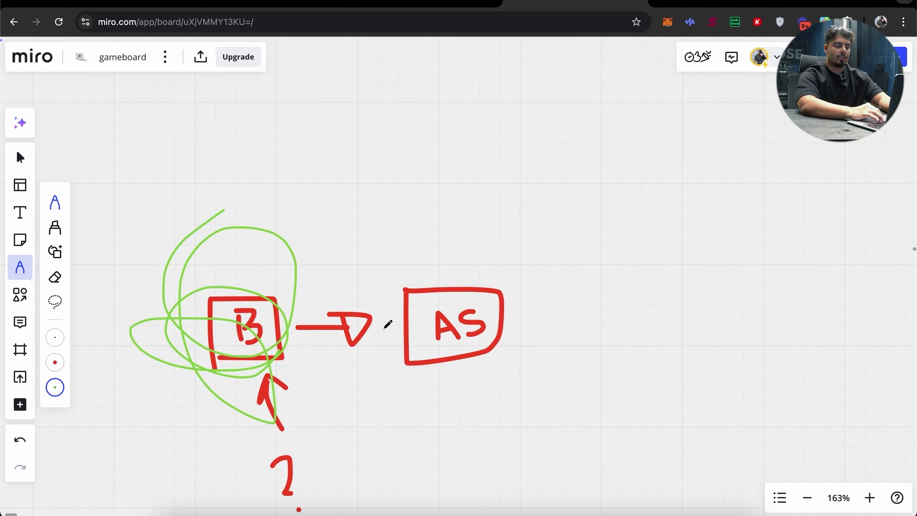
scroll(388, 321, right, 3)
scroll(409, 298, up, 5)
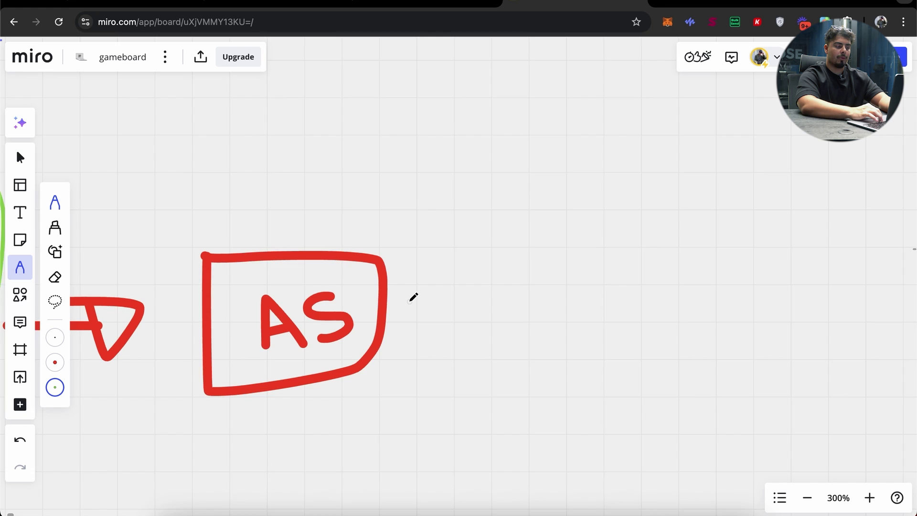
scroll(413, 297, down, 3)
scroll(392, 282, right, 1)
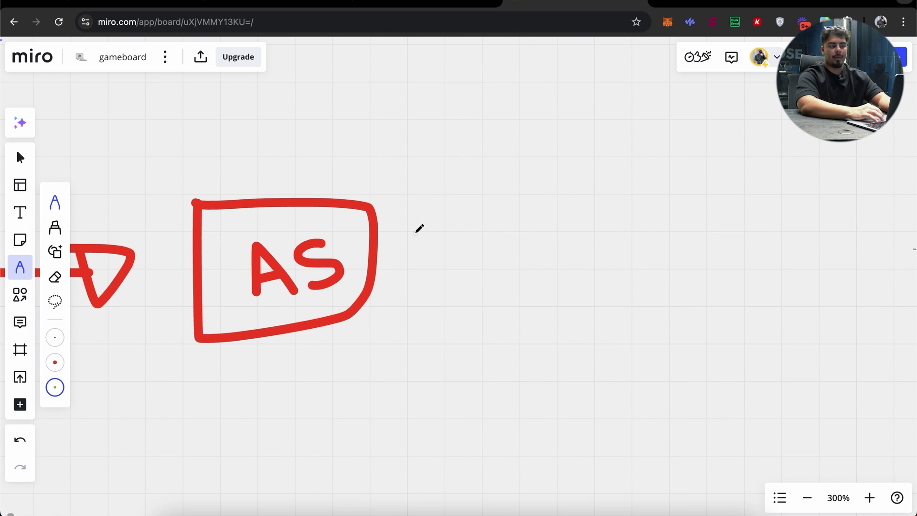
scroll(419, 229, right, 5)
drag(457, 150, 459, 341)
mouse_move(449, 146)
mouse_down()
mouse_move(676, 143)
mouse_move(677, 406)
mouse_move(491, 408)
mouse_up()
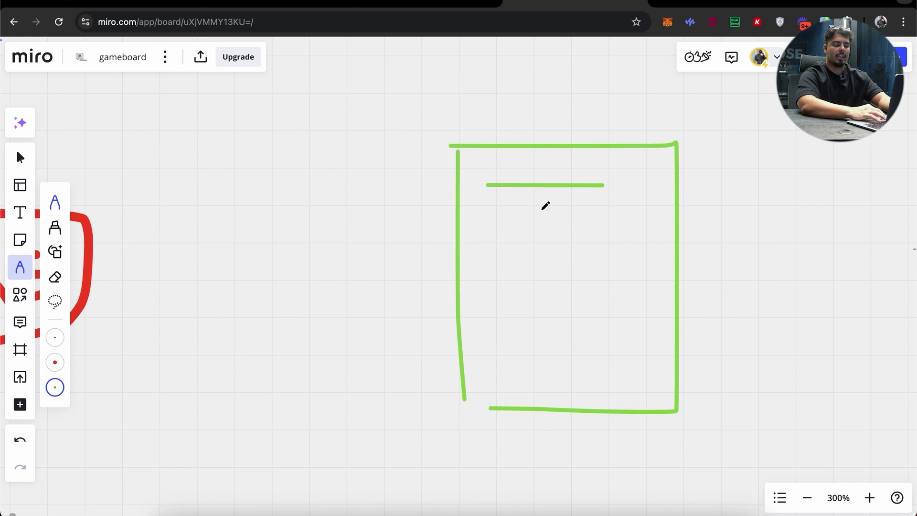
Step: Add green text lines and inner borders to the document, then circle the CSV letters
drag(515, 249, 624, 256)
drag(503, 278, 603, 281)
drag(518, 342, 631, 345)
drag(515, 308, 527, 308)
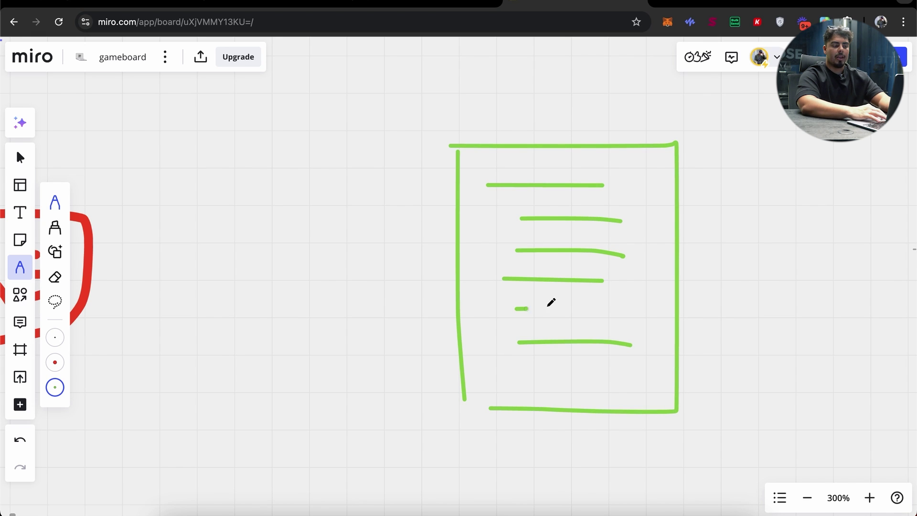
drag(636, 161, 636, 368)
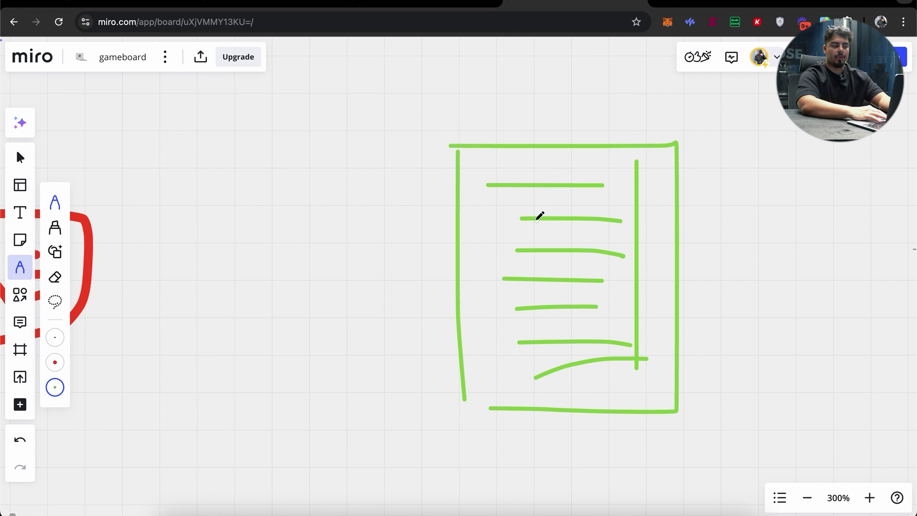
drag(476, 283, 481, 348)
drag(484, 190, 655, 182)
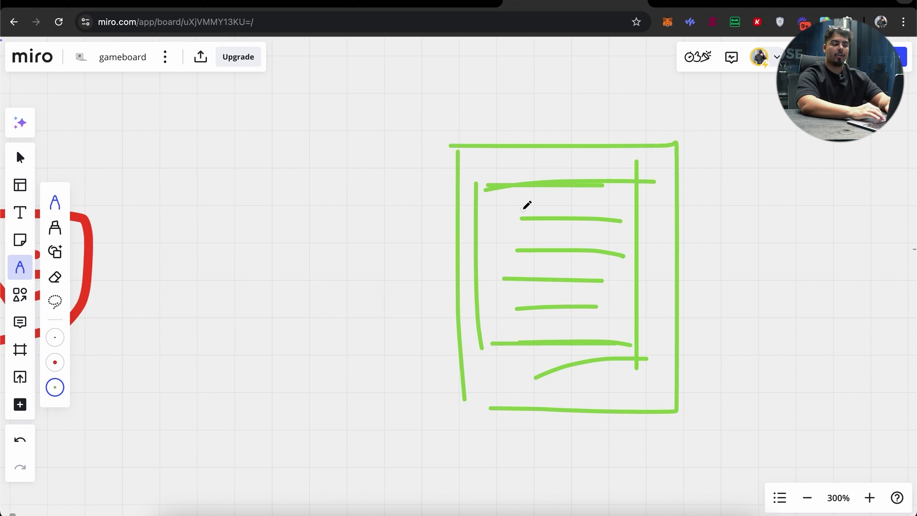
scroll(653, 172, right, 6)
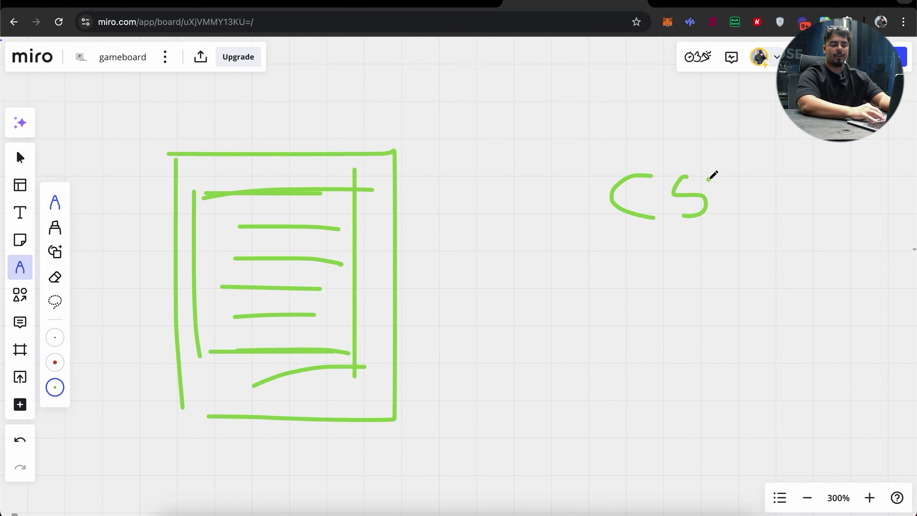
mouse_move(747, 164)
mouse_down()
mouse_move(687, 248)
mouse_move(764, 157)
mouse_move(698, 166)
mouse_up()
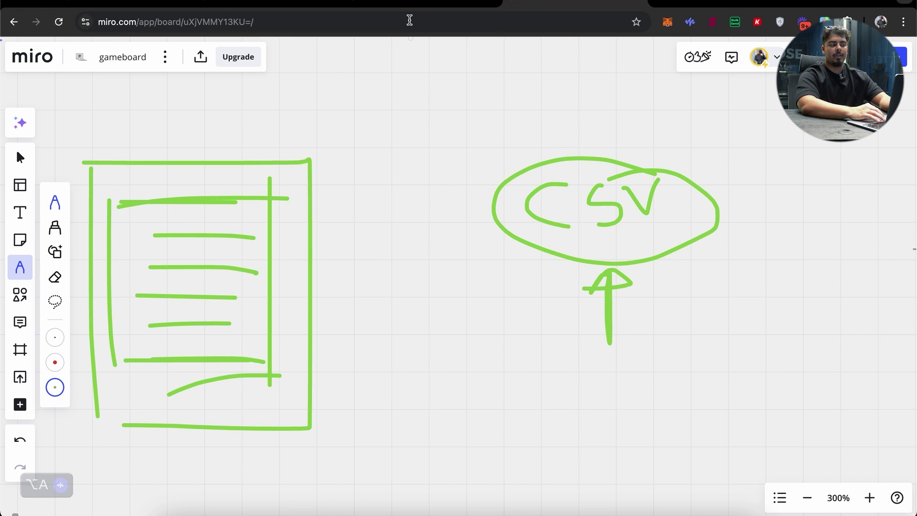
Step: Open the Maps Scraper & Map data extractor page from the Web Store search results
click(410, 5)
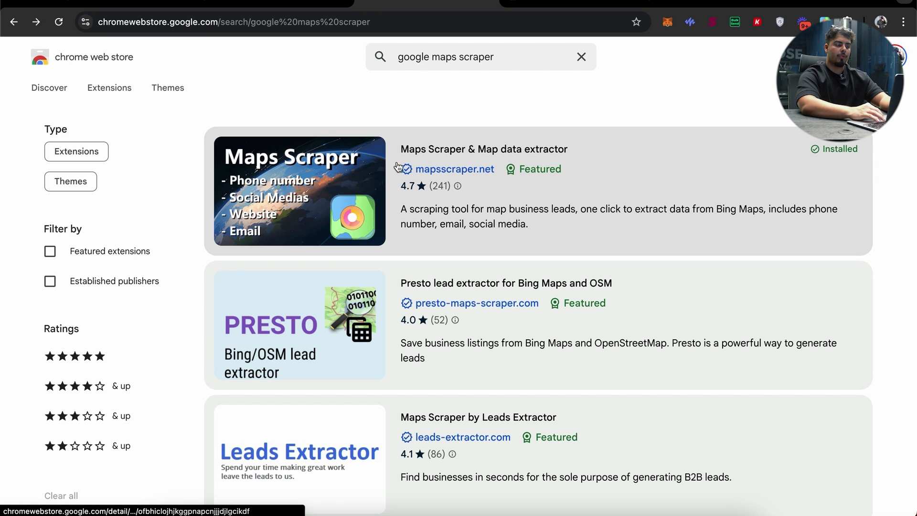
scroll(451, 171, up, 5)
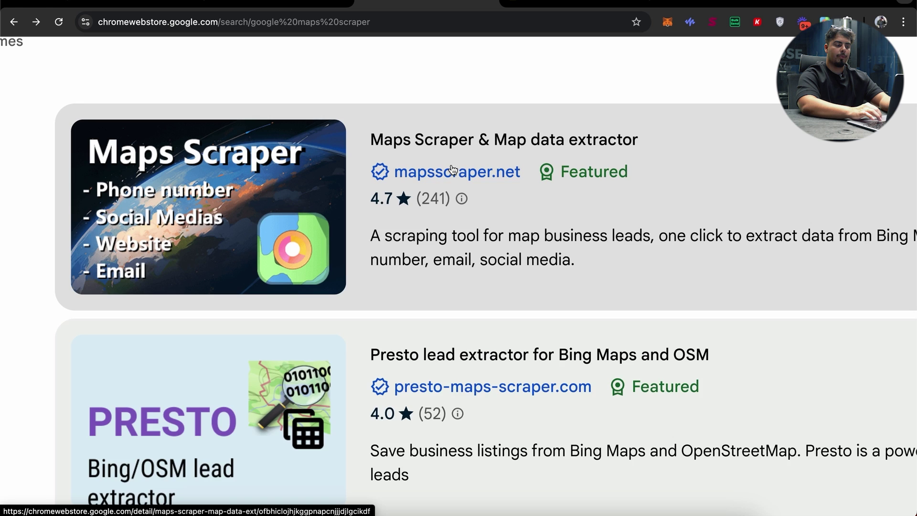
scroll(451, 171, down, 5)
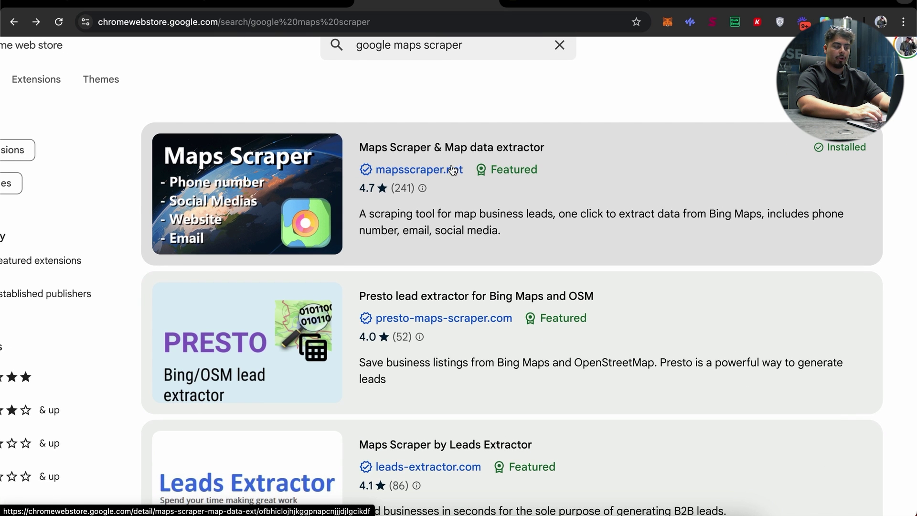
scroll(453, 170, right, 1)
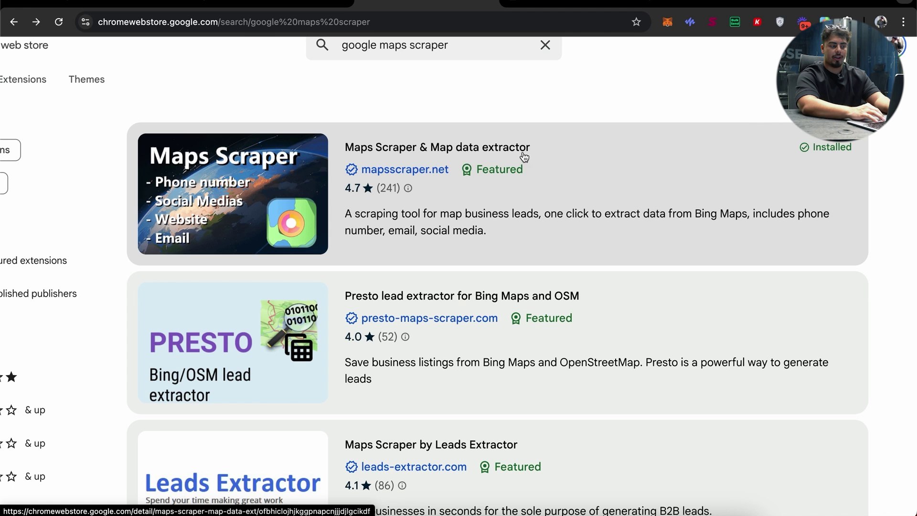
click(473, 157)
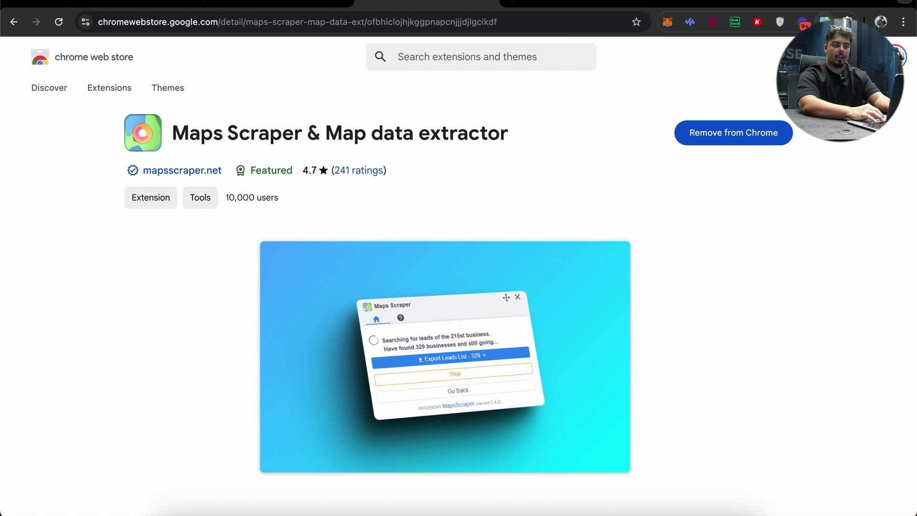
Step: Search Bing Maps for 'los angeles plumbers' and bring up the Maps Scraper panel
key(ctrl+Tab)
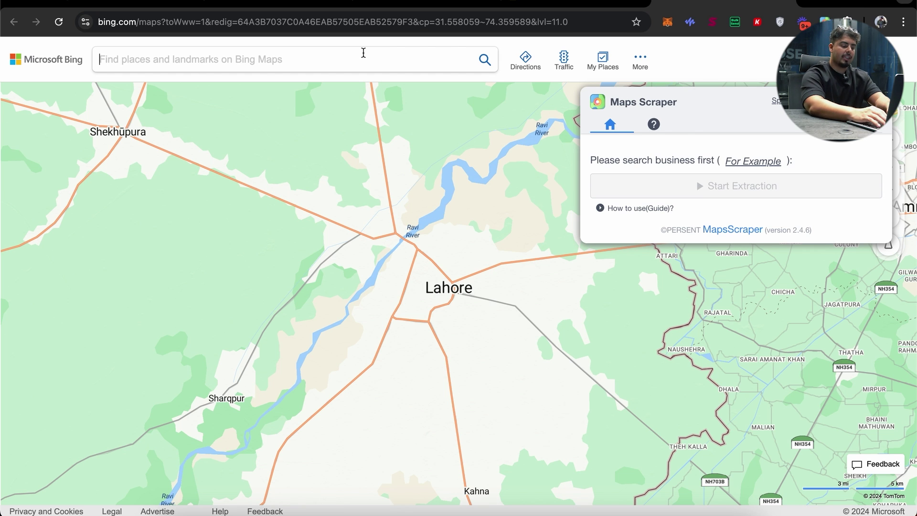
text(los an)
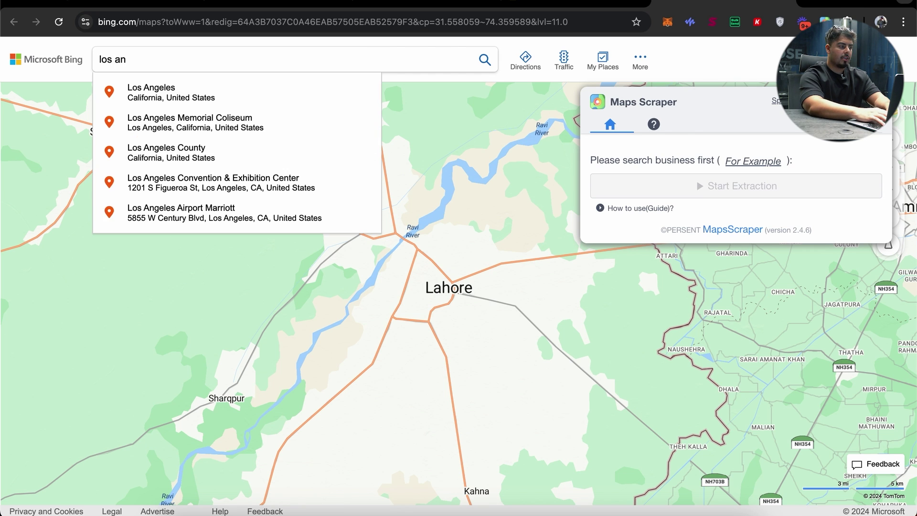
text(geles p)
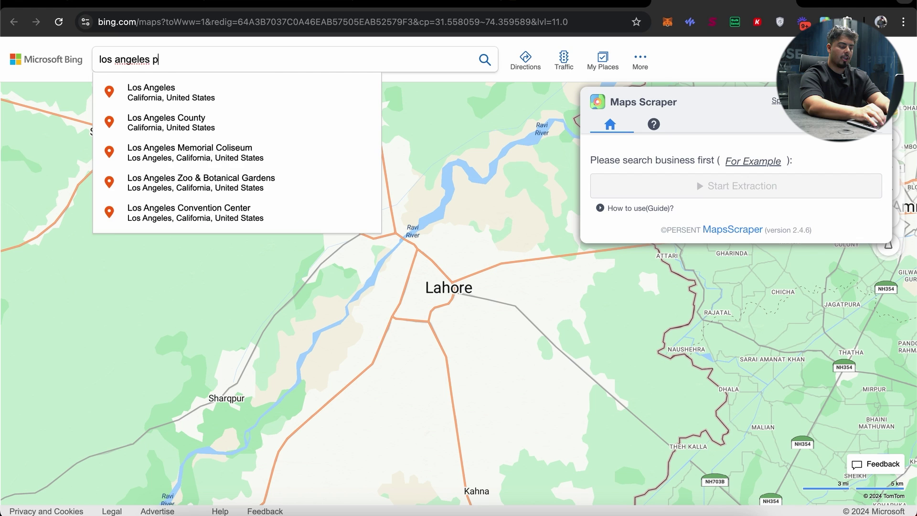
text(lumber)
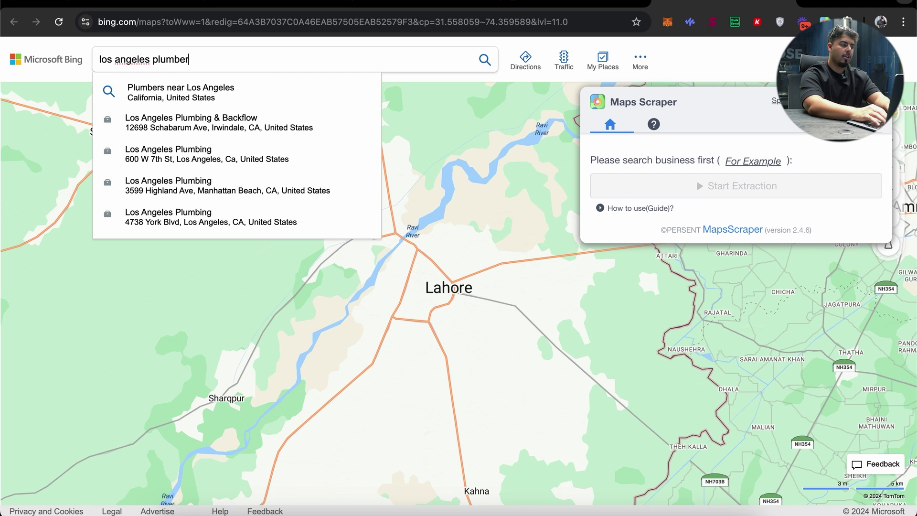
text(s)
click(303, 92)
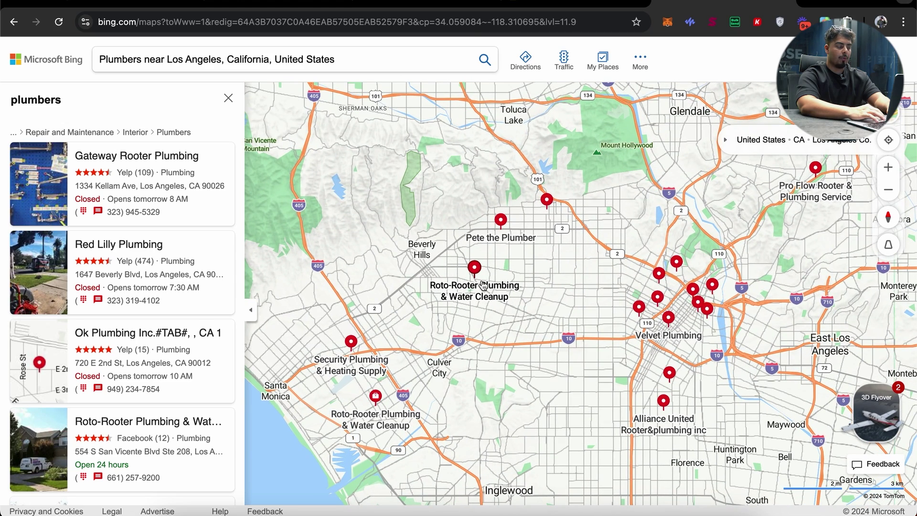
drag(564, 299, 520, 292)
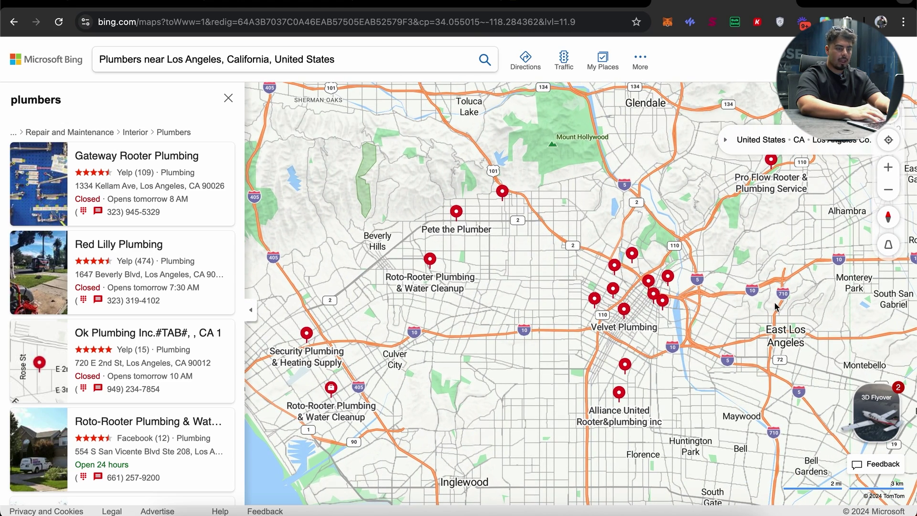
mouse_move(869, 403)
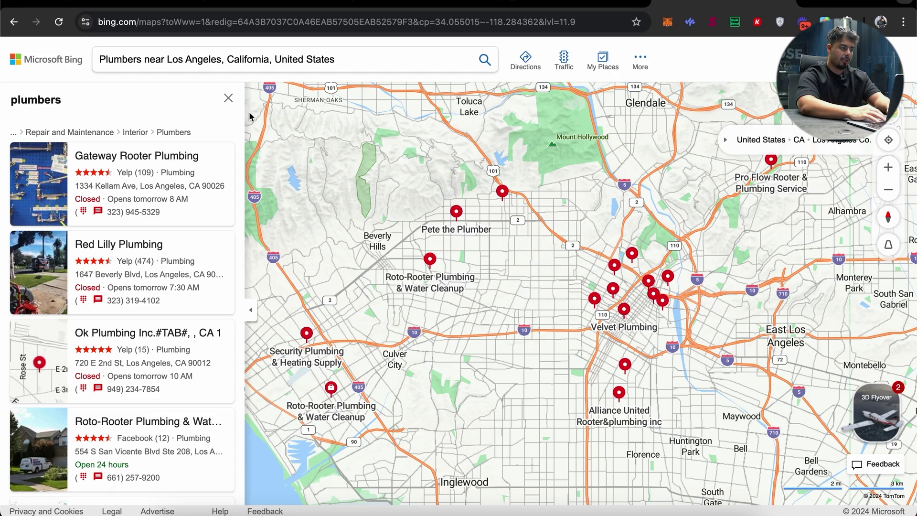
click(228, 99)
scroll(408, 336, up, 5)
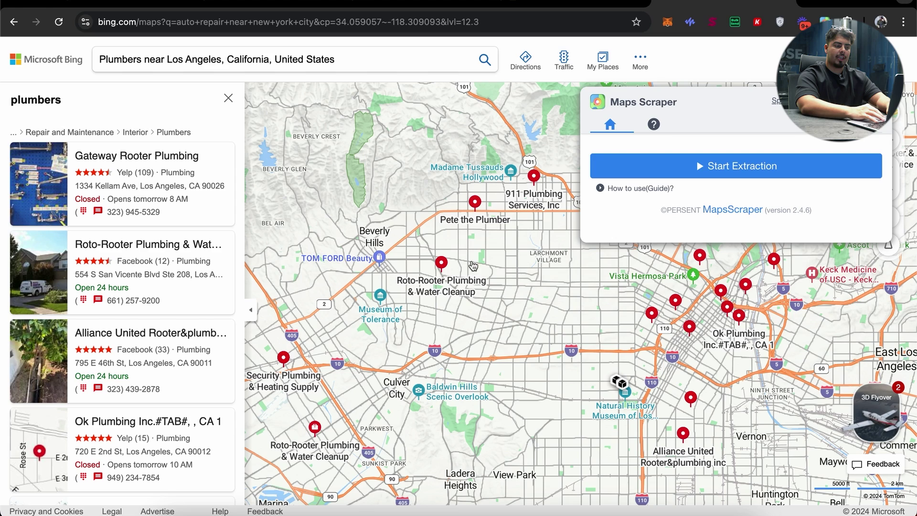
Step: Start Maps Scraper extraction, skip the review prompt, and download the 257 leads as CSV
click(698, 167)
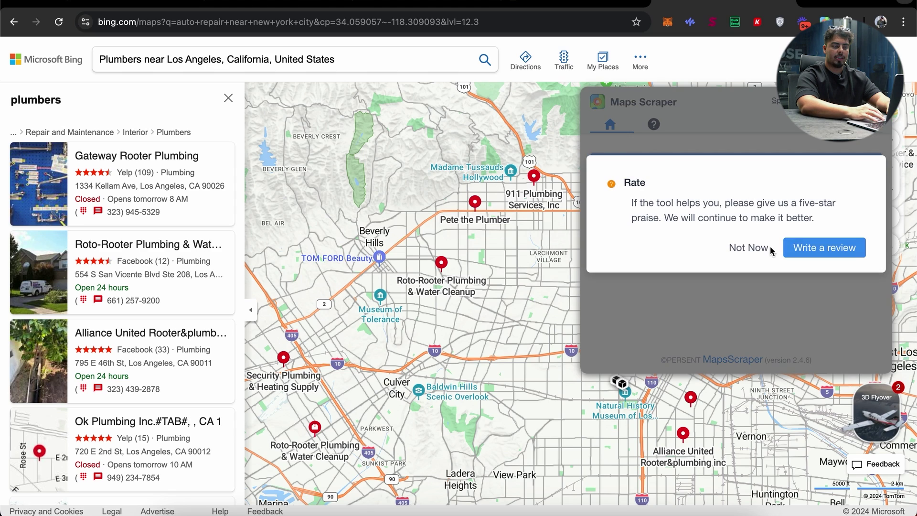
click(767, 247)
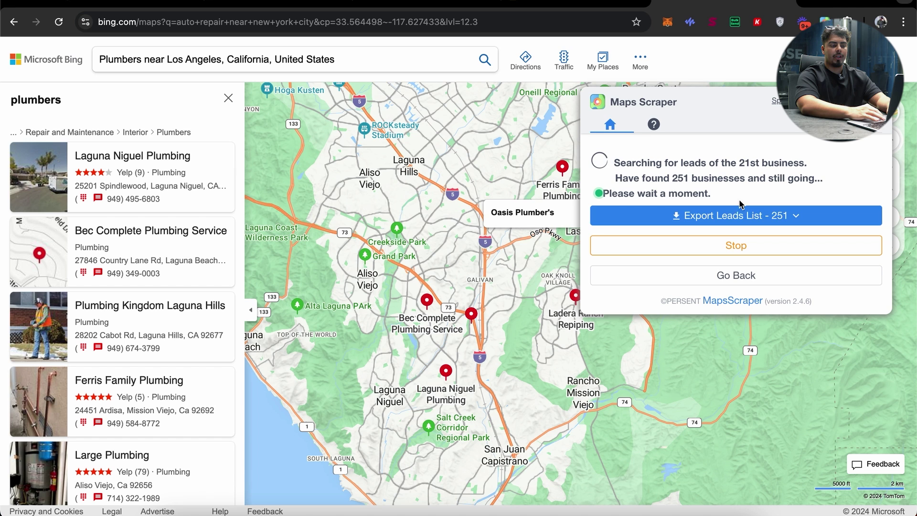
click(784, 220)
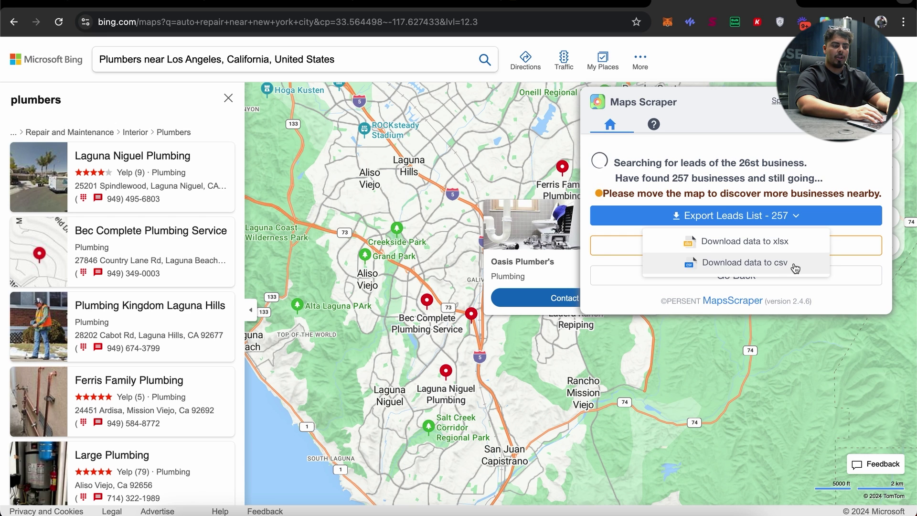
click(774, 263)
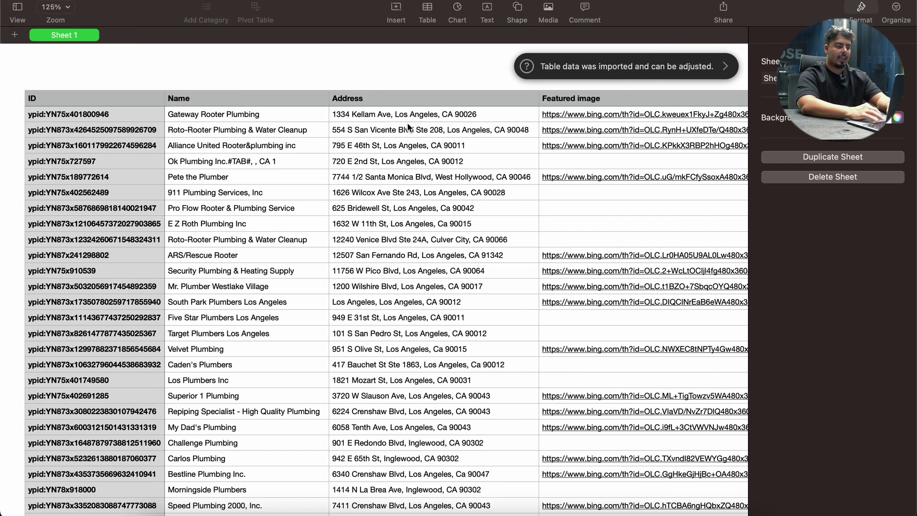
Step: Look across the 18 columns of the imported leads table in Numbers and select it
scroll(439, 162, right, 10)
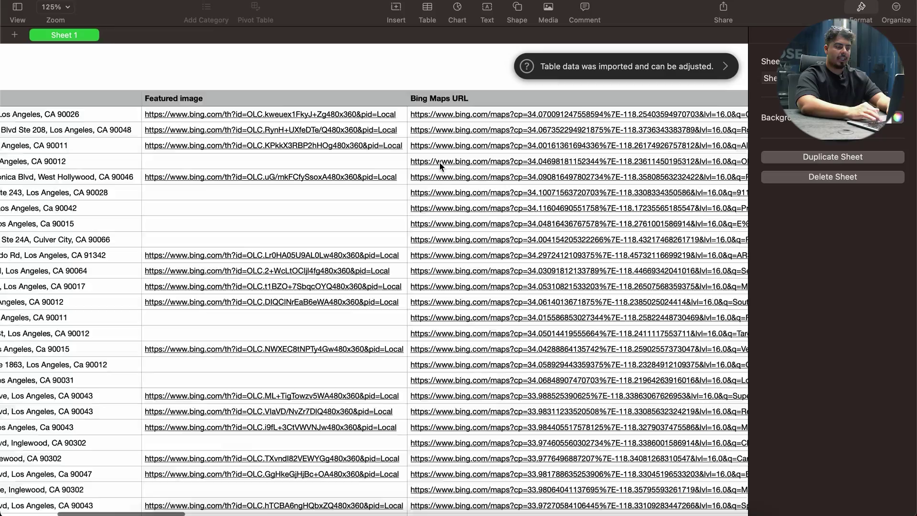
scroll(439, 164, right, 15)
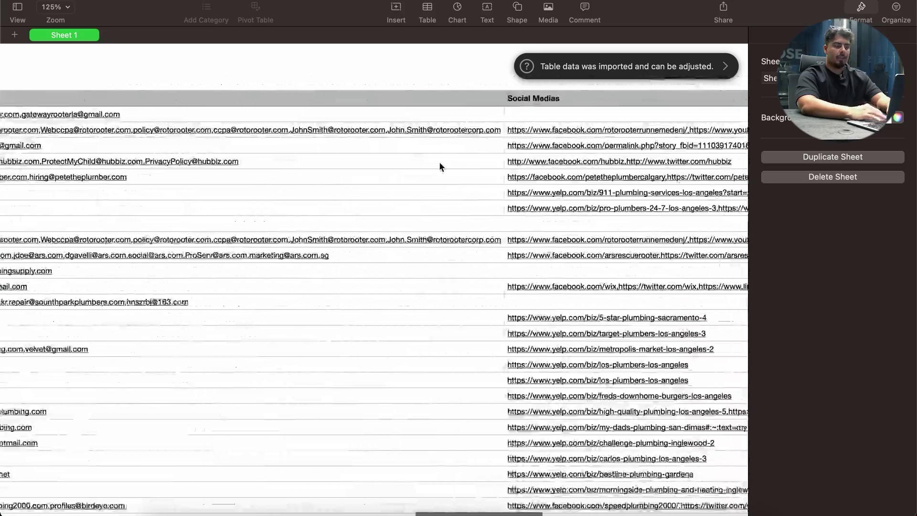
scroll(440, 163, left, 20)
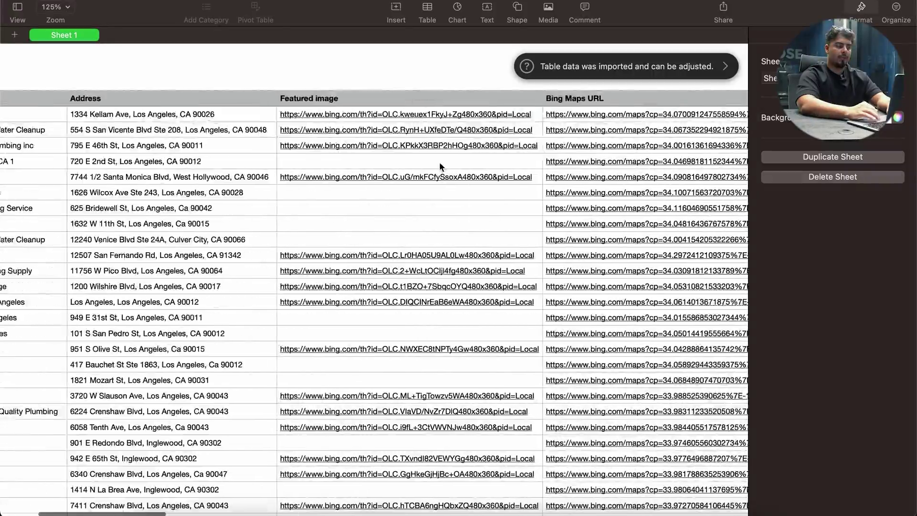
scroll(440, 165, left, 5)
click(213, 102)
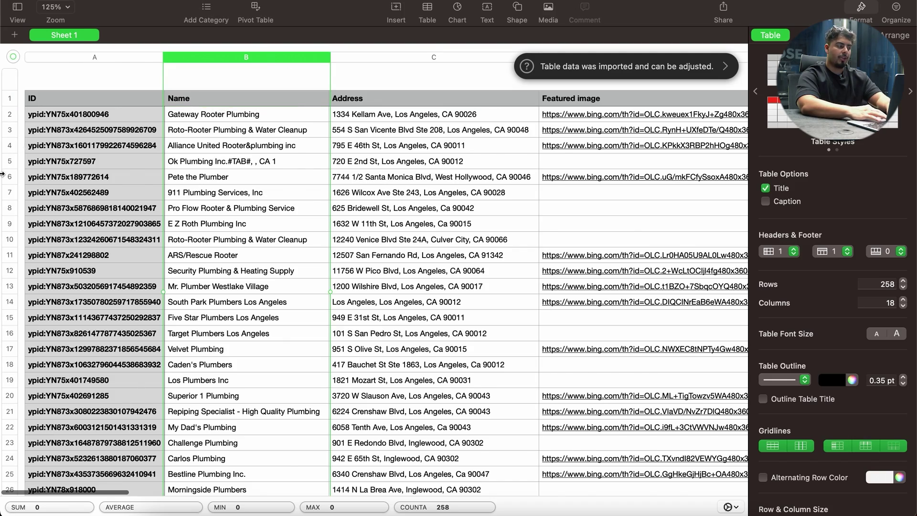
key(super+Tab)
click(687, 19)
scroll(478, 286, right, 10)
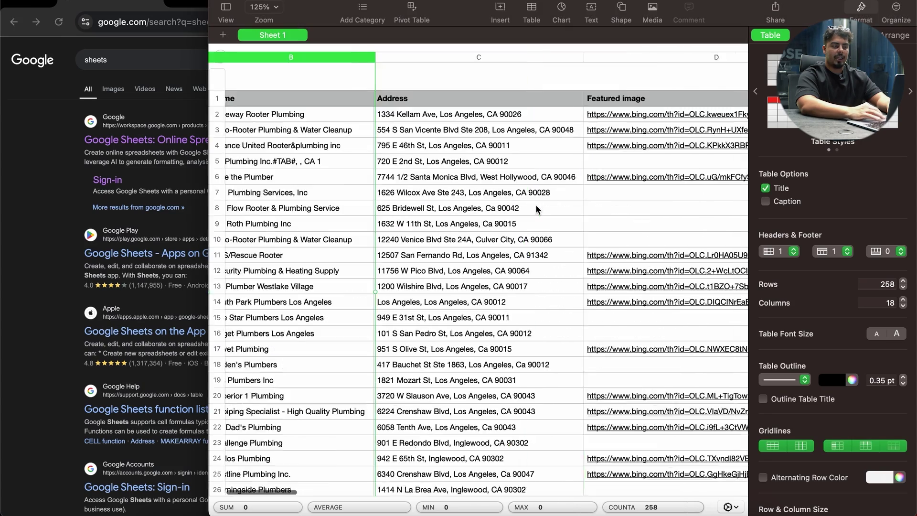
scroll(478, 286, left, 5)
Step: Sign in to Google Sheets and create a new blank spreadsheet
click(43, 144)
click(153, 144)
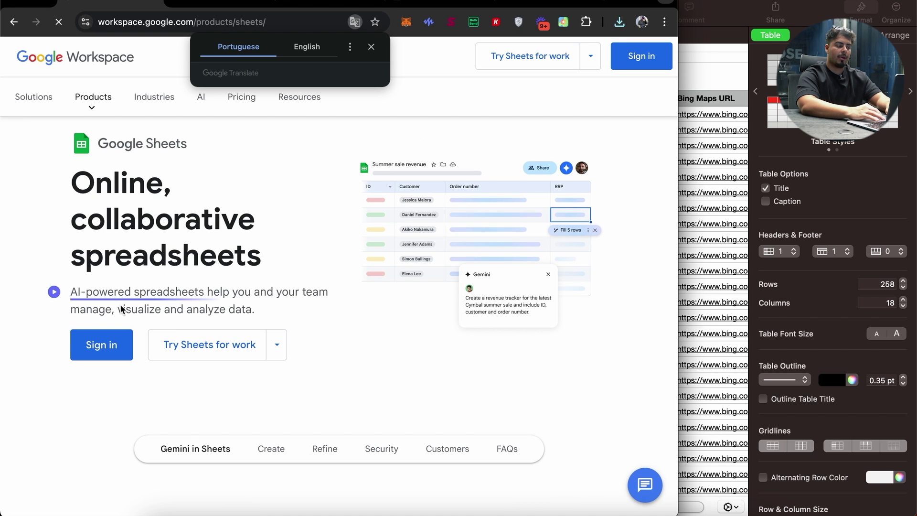
click(205, 350)
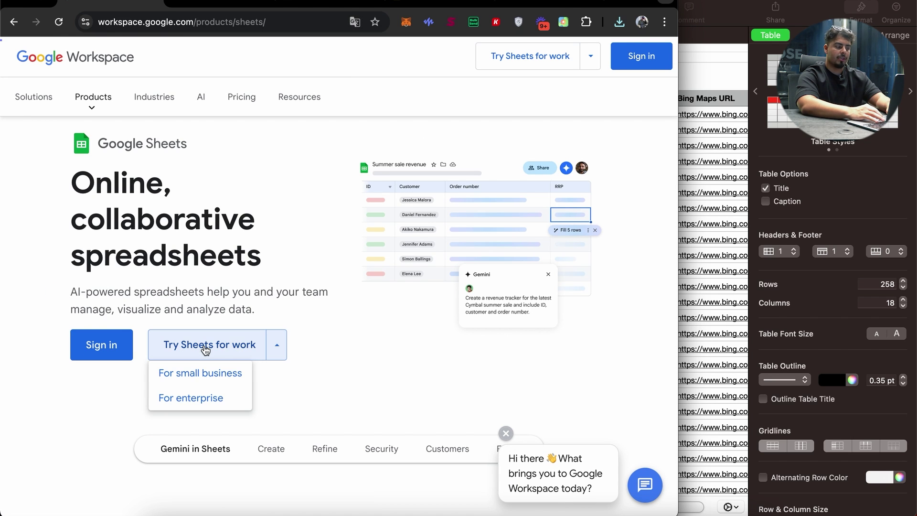
click(103, 346)
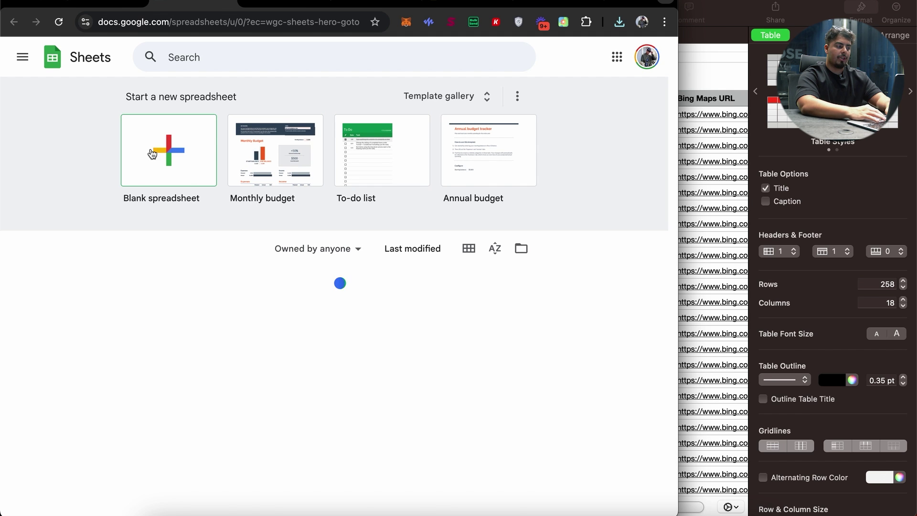
click(163, 141)
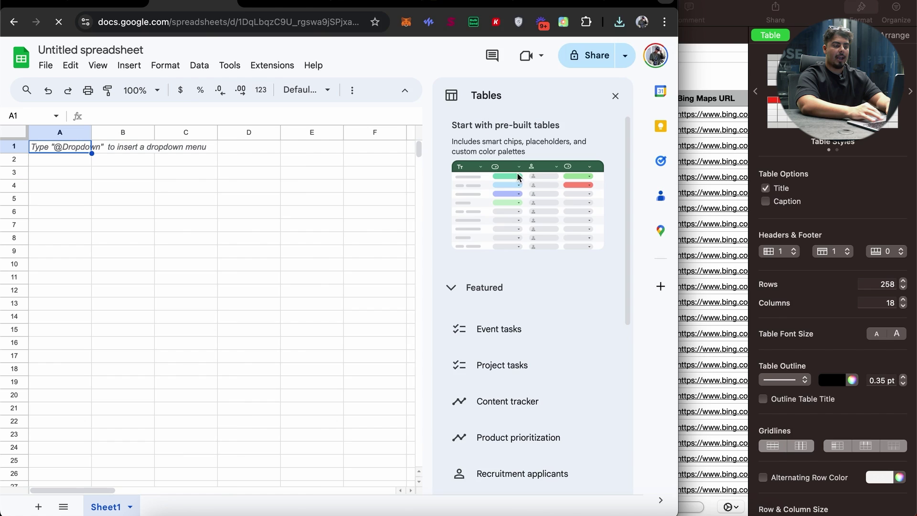
Step: Back in the Numbers leads table, select the Name column
click(687, 162)
scroll(540, 181, right, 2)
scroll(537, 181, left, 10)
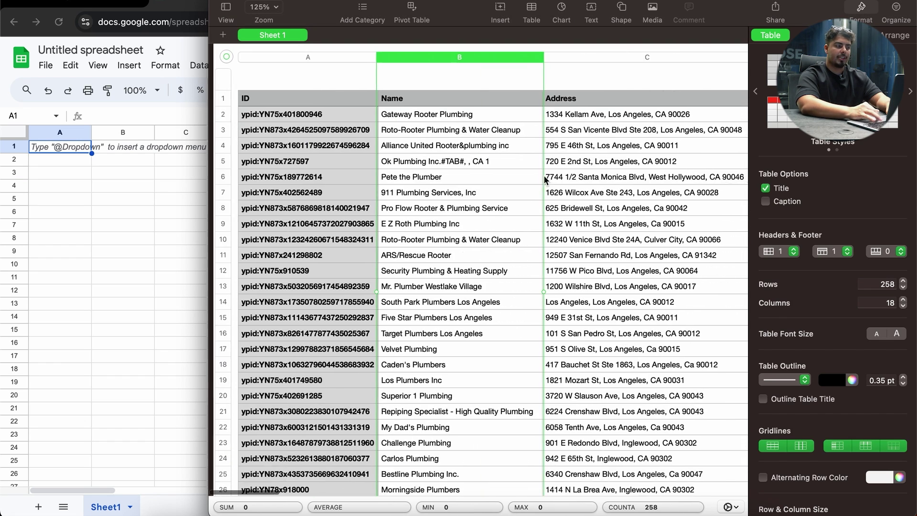
click(454, 56)
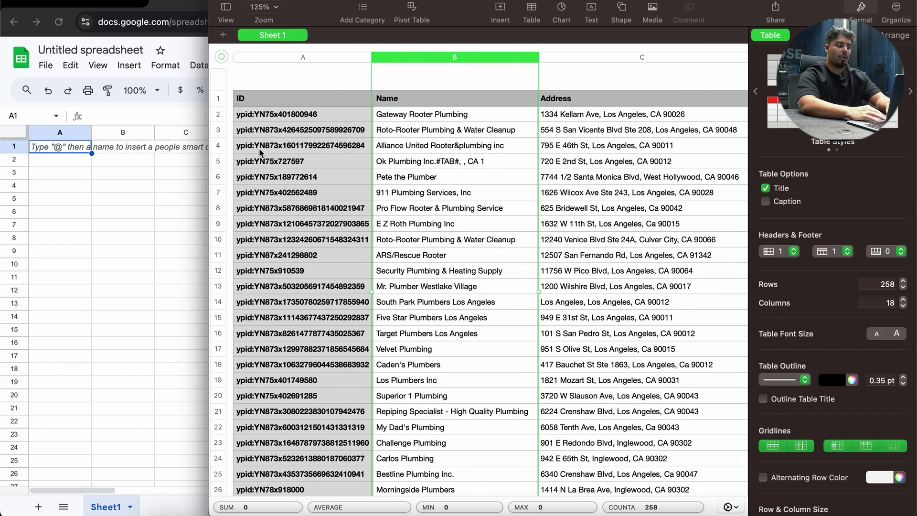
Step: Paste the Name column from Numbers into A1 and widen column A
click(250, 99)
click(431, 57)
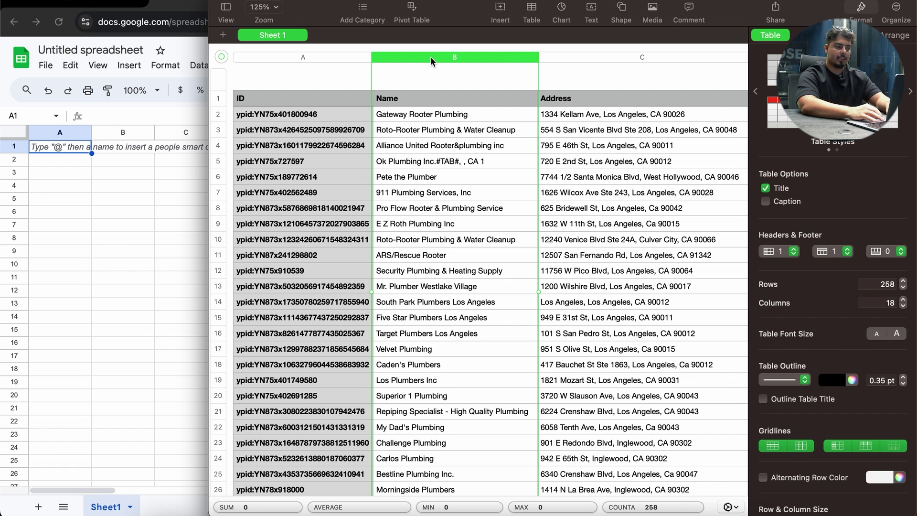
click(57, 148)
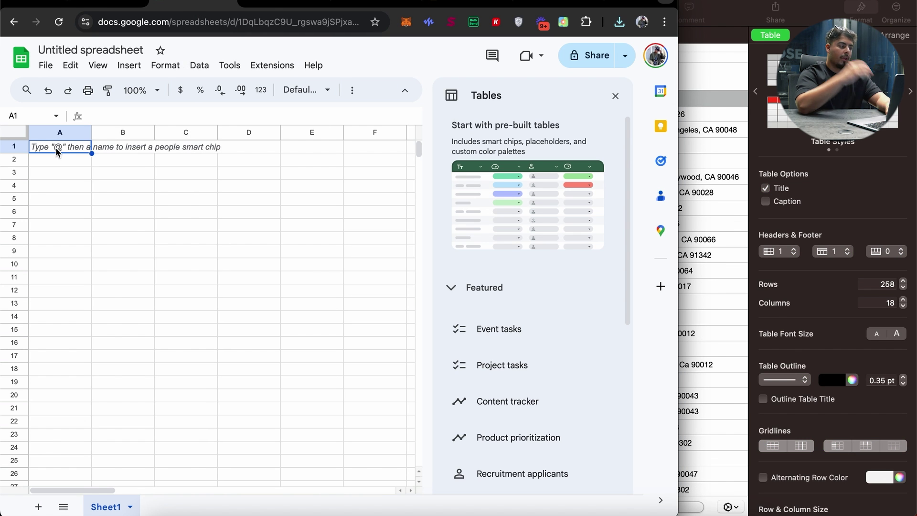
key(super+v)
drag(90, 133, 180, 134)
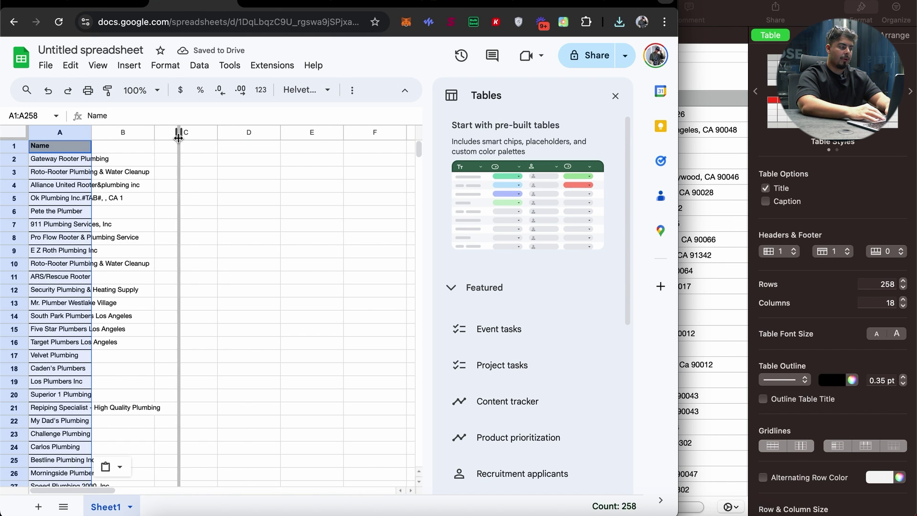
Step: Paste the Rating column from Numbers into column B starting at B1
click(714, 201)
scroll(654, 210, right, 5)
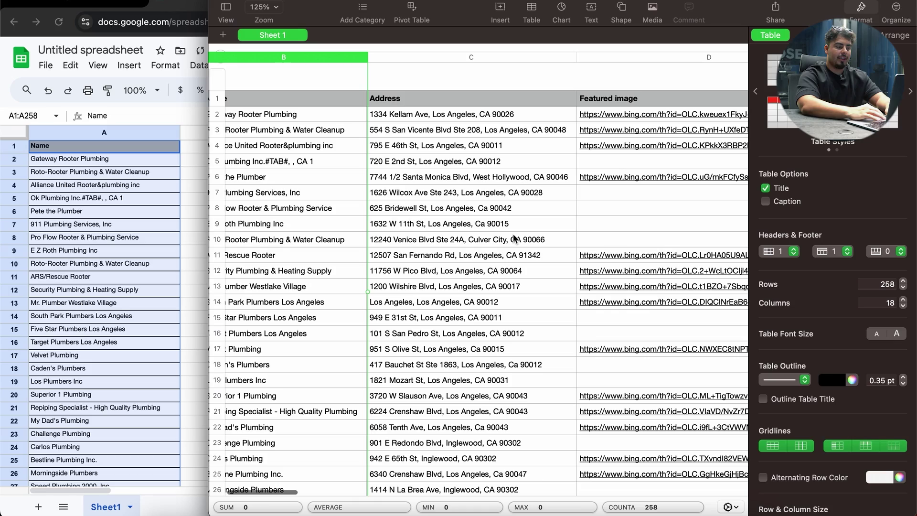
scroll(444, 340, right, 5)
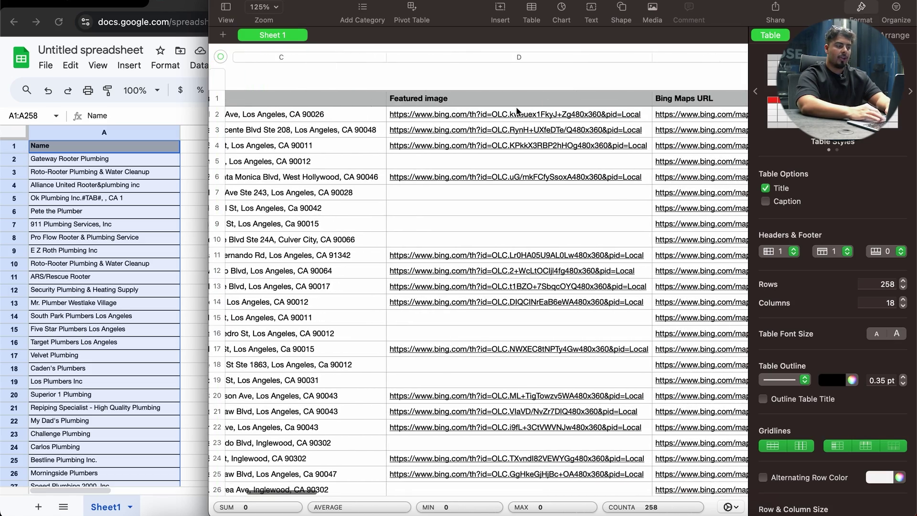
scroll(517, 111, right, 10)
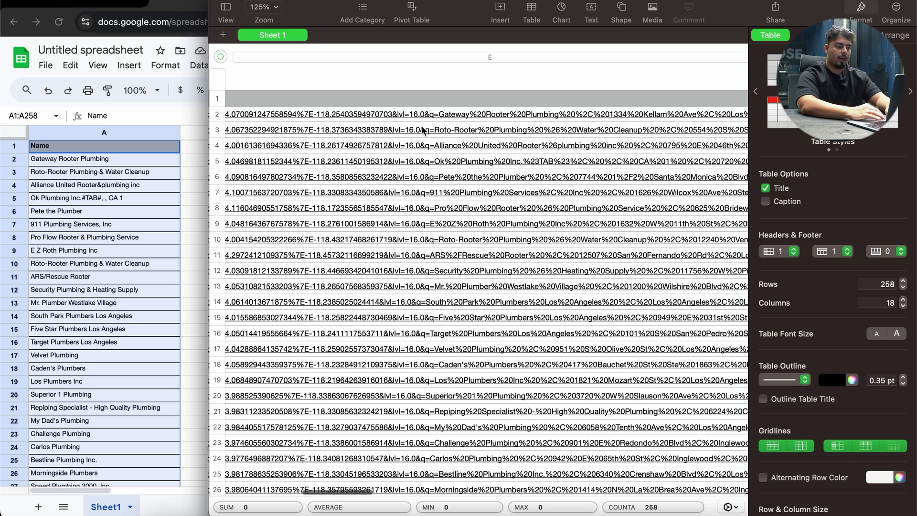
scroll(423, 130, right, 10)
click(174, 149)
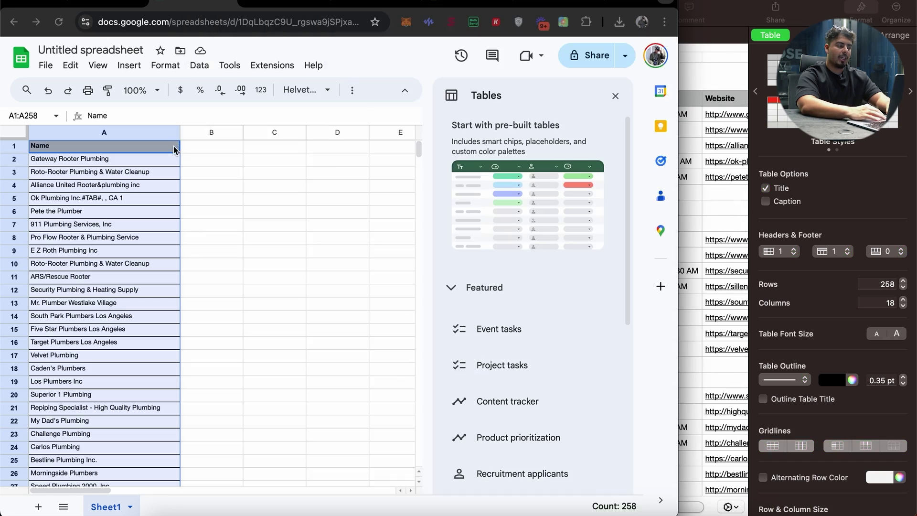
click(199, 145)
key(super+v)
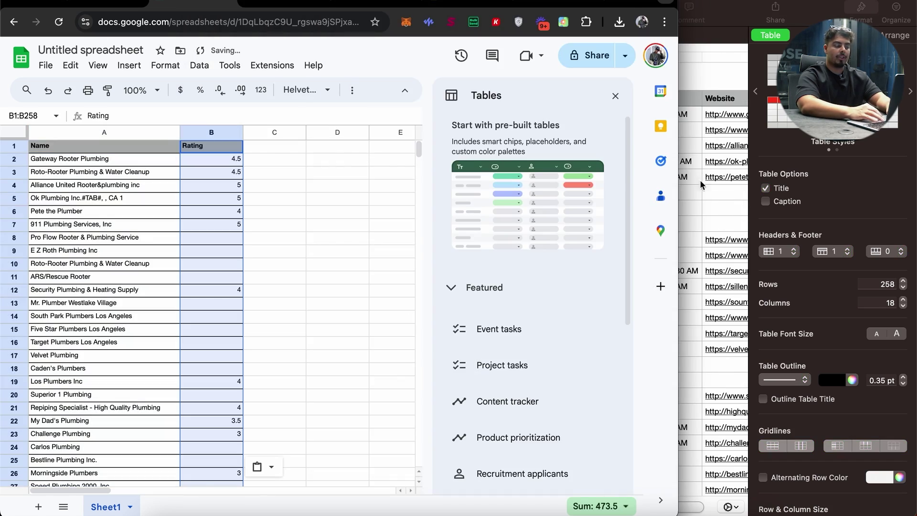
Step: Paste the Rating Info column from Numbers into column C starting at C1
click(706, 202)
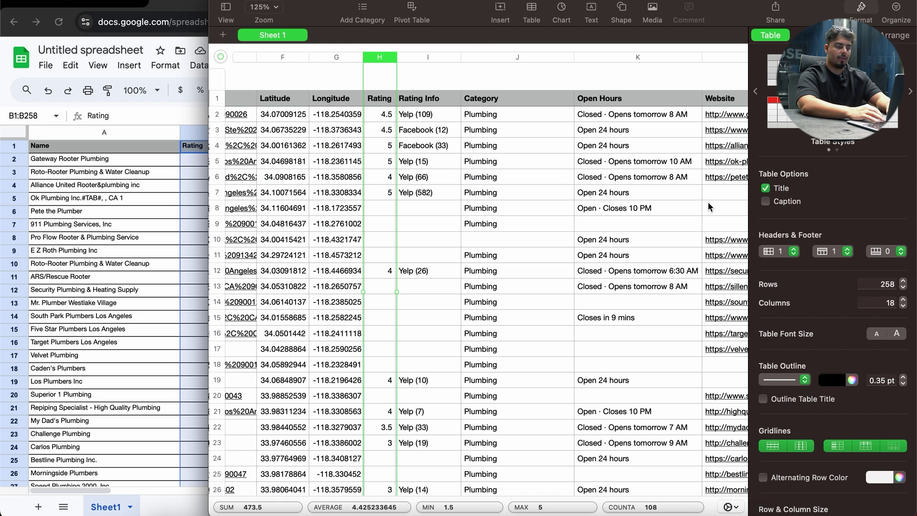
scroll(707, 201, right, 5)
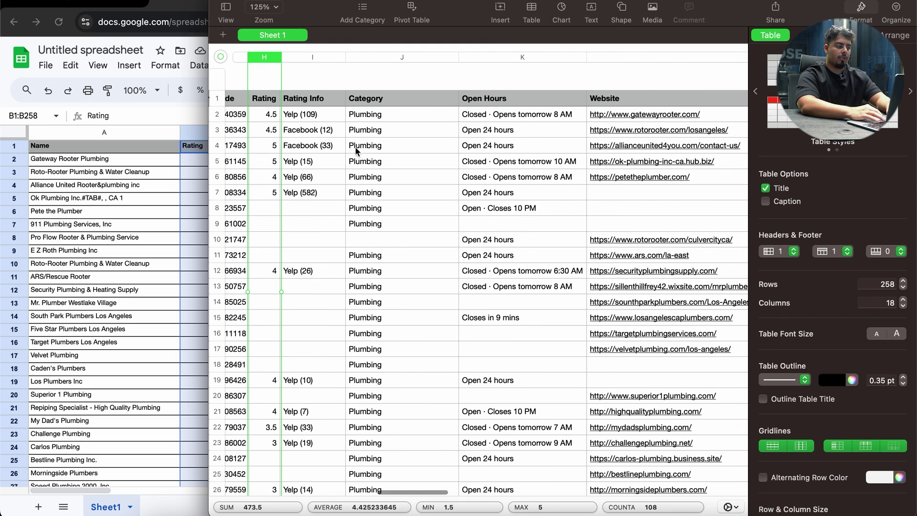
click(316, 57)
key(super+Tab)
click(274, 148)
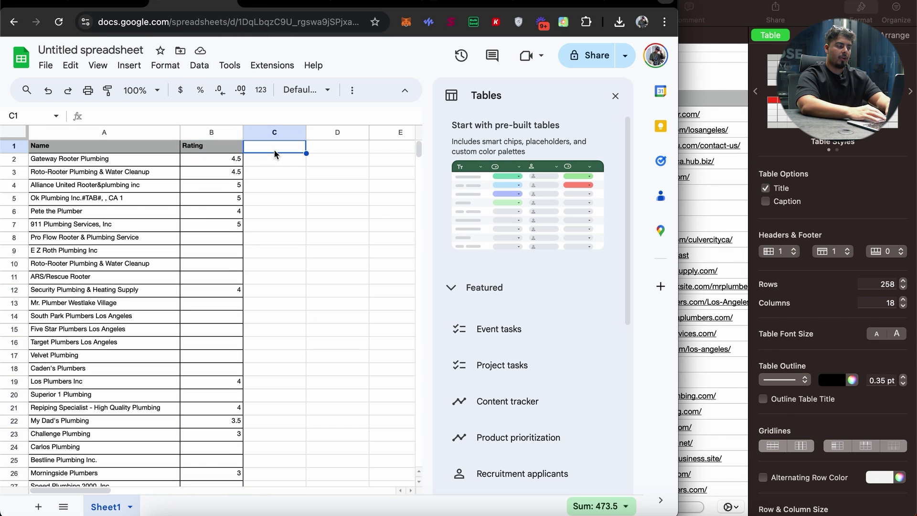
key(super+v)
drag(227, 291, 274, 291)
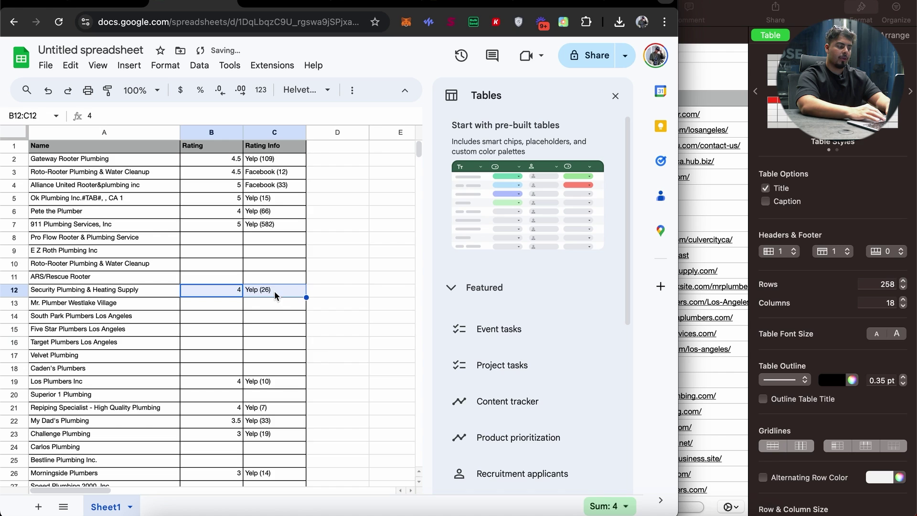
click(730, 276)
scroll(439, 211, down, 5)
scroll(439, 211, right, 2)
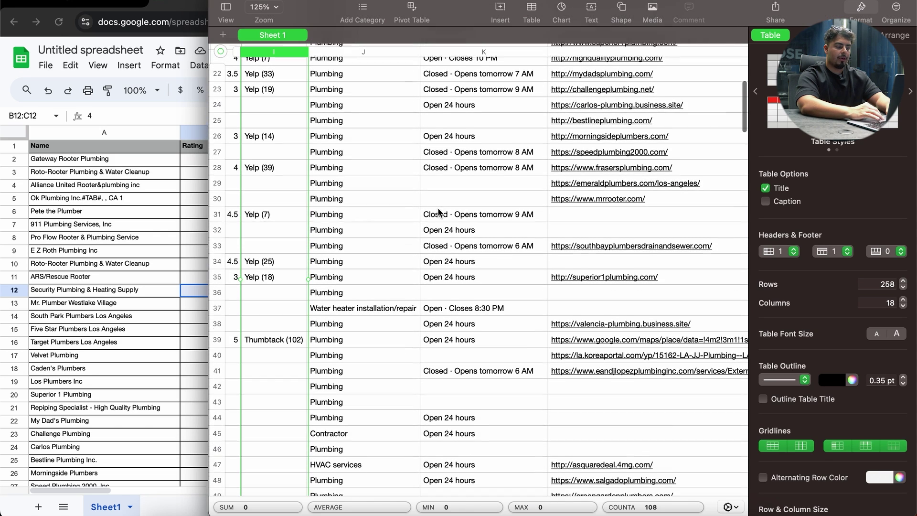
scroll(438, 211, up, 5)
scroll(437, 207, right, 3)
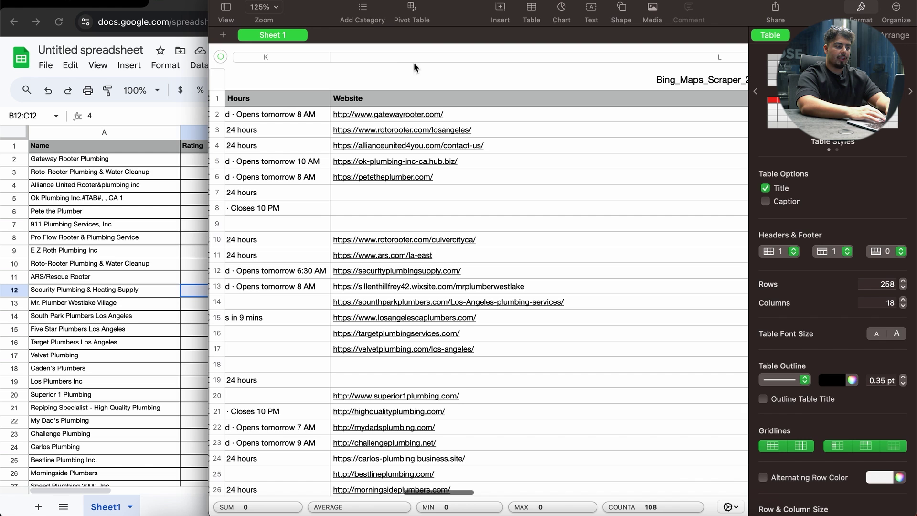
Step: Copy the Website column from Numbers into column D starting at D1
click(405, 58)
click(386, 94)
click(394, 53)
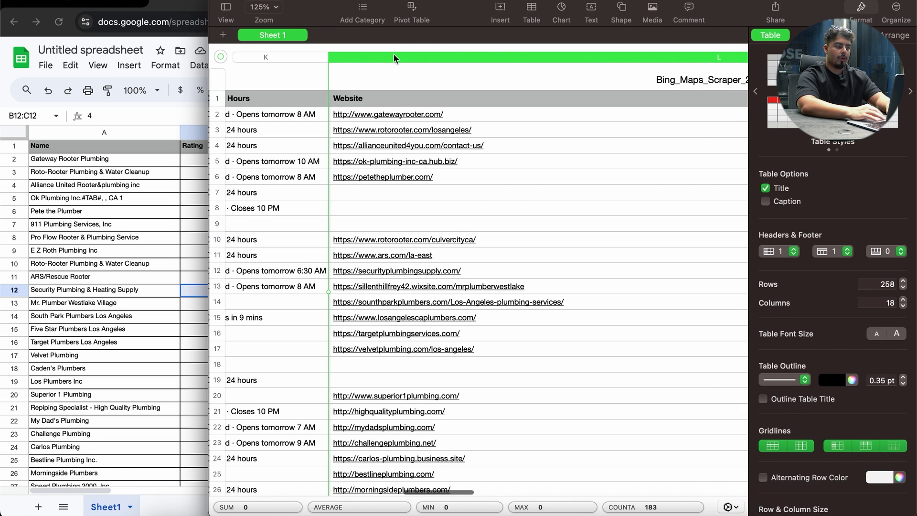
key(super+Tab)
click(338, 144)
key(super+v)
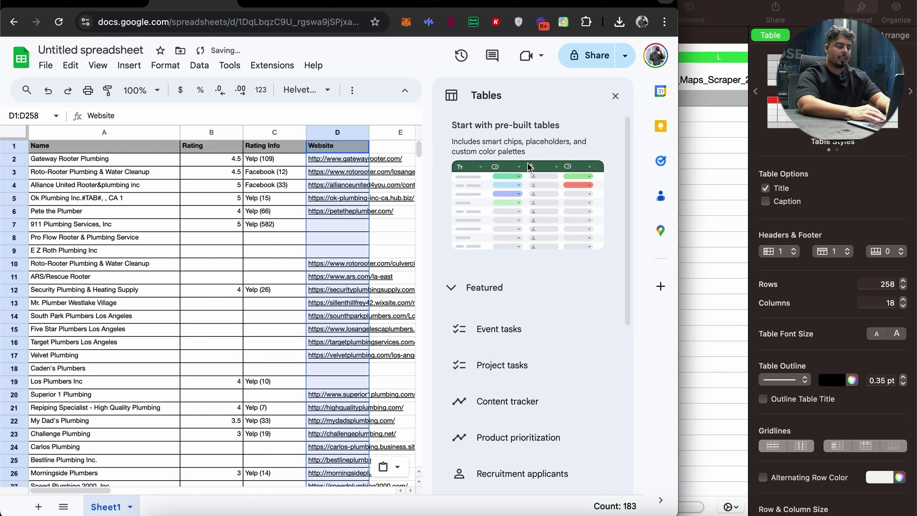
Step: Copy the Phone column from Numbers into column E starting at E1
click(686, 177)
scroll(647, 189, right, 10)
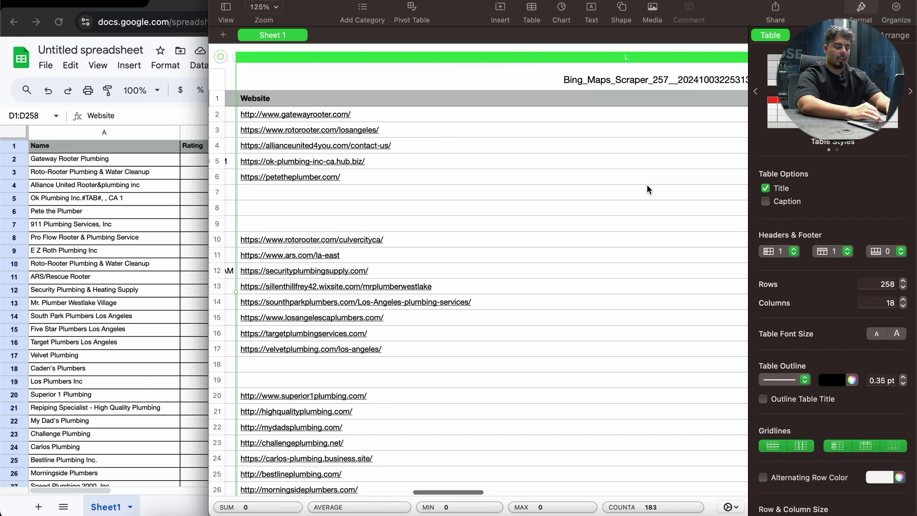
click(416, 57)
key(super+Tab)
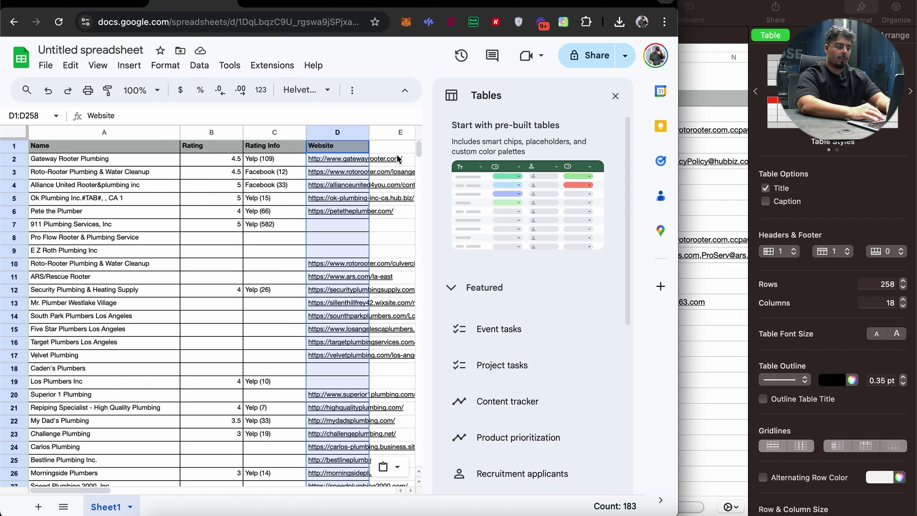
click(393, 145)
key(super+v)
Step: Copy the Emails column from Numbers into column F starting at F1
click(724, 184)
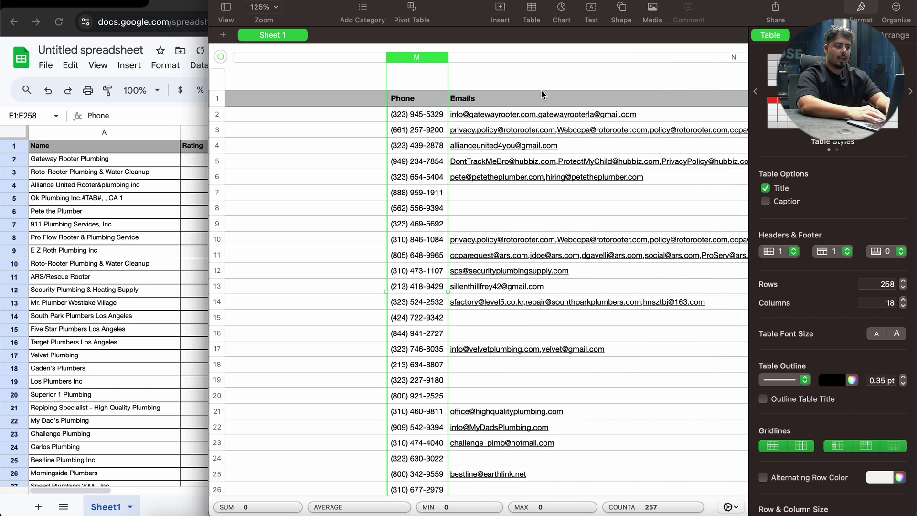
key(super+Tab)
scroll(370, 198, right, 3)
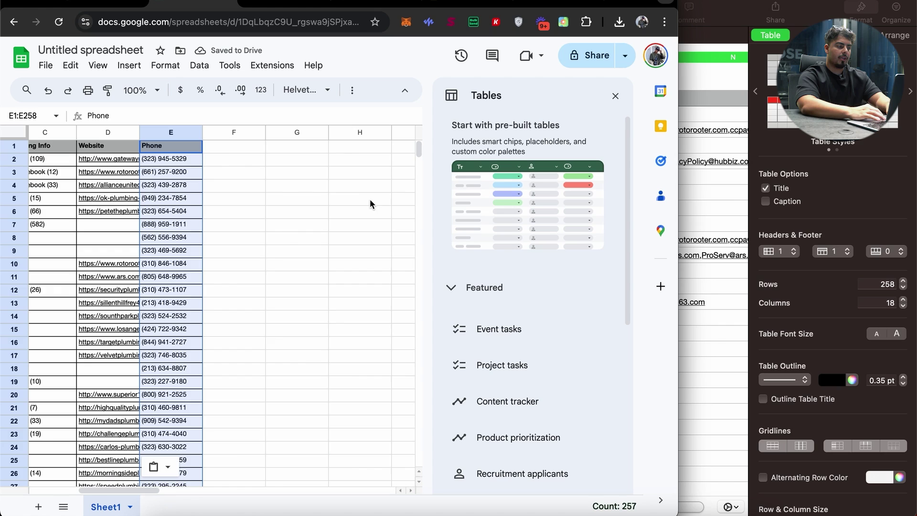
click(235, 143)
key(super+v)
Step: Copy the Social Medias column from Numbers into column G starting at G1
click(737, 204)
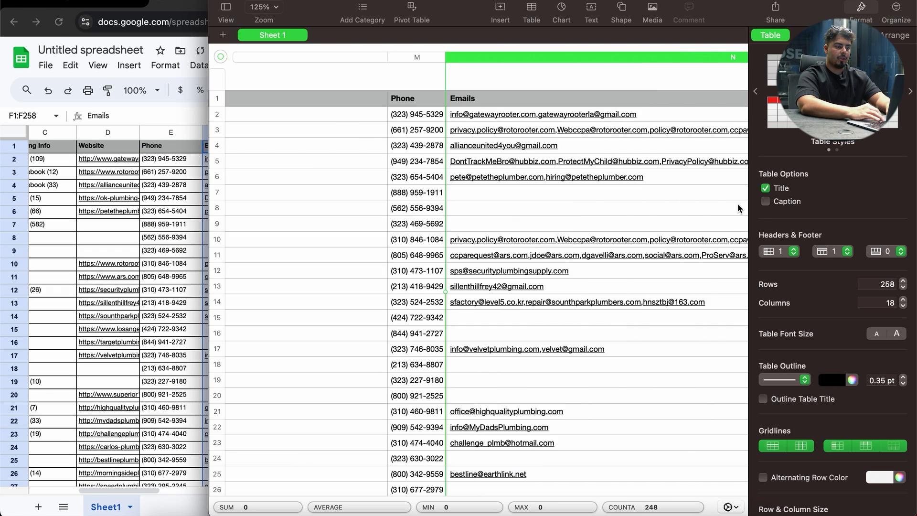
scroll(737, 205, right, 5)
scroll(739, 208, right, 10)
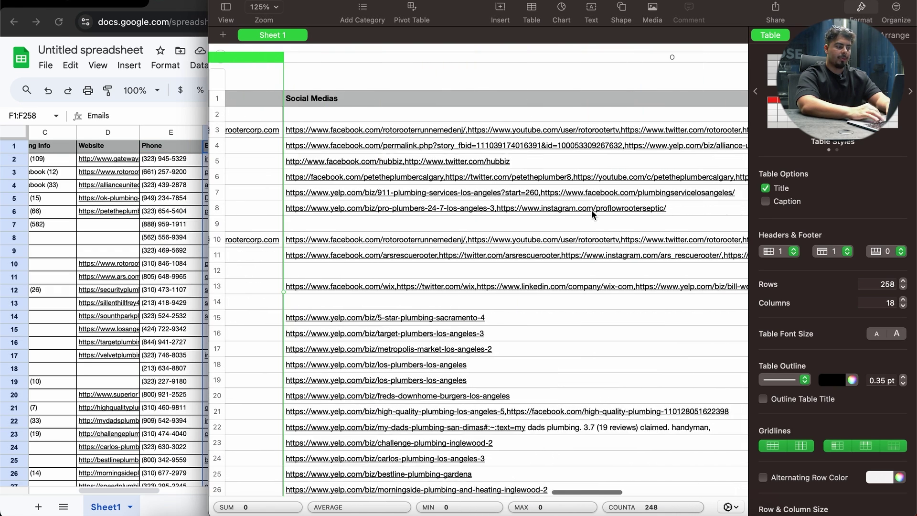
scroll(591, 213, left, 3)
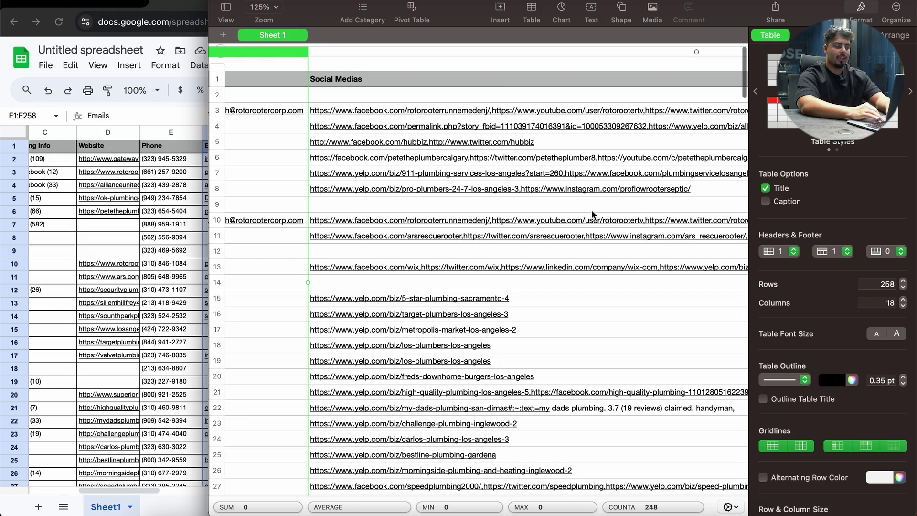
scroll(592, 214, right, 3)
scroll(591, 210, up, 1)
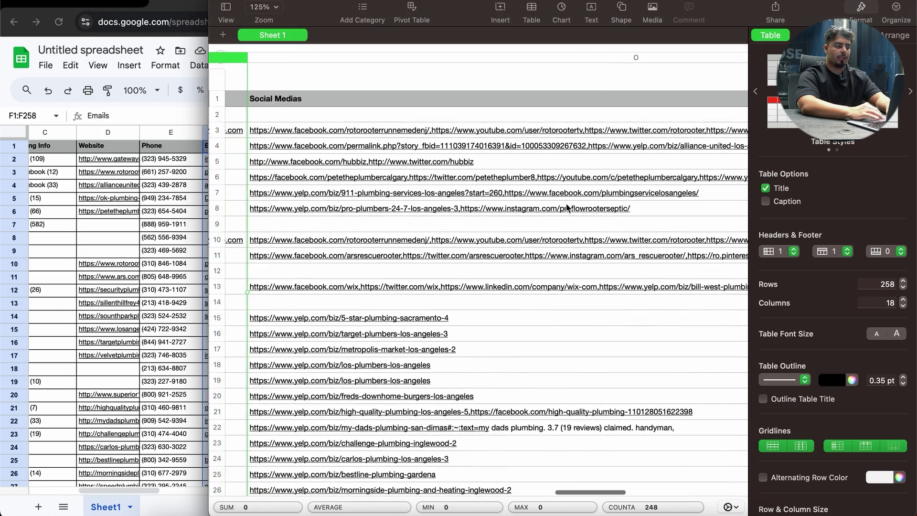
key(super+Tab)
scroll(300, 215, right, 2)
click(229, 133)
key(super+v)
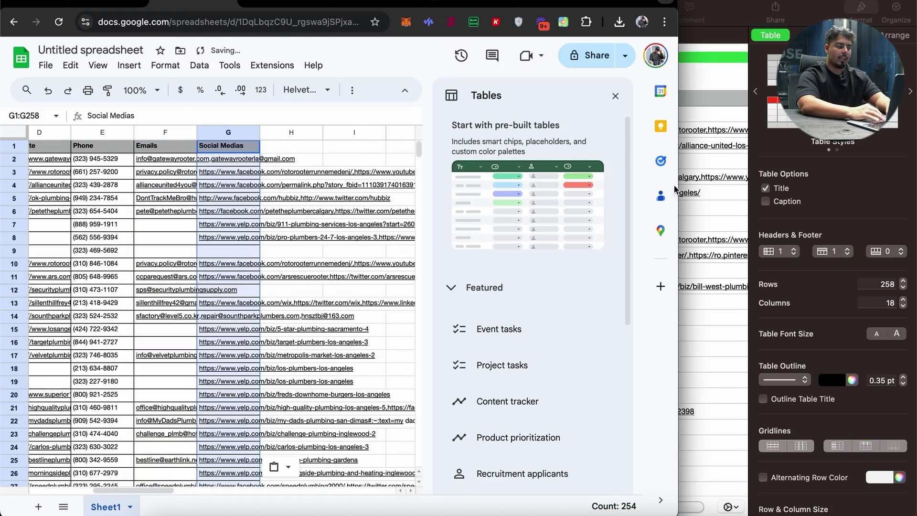
click(706, 201)
scroll(705, 202, right, 10)
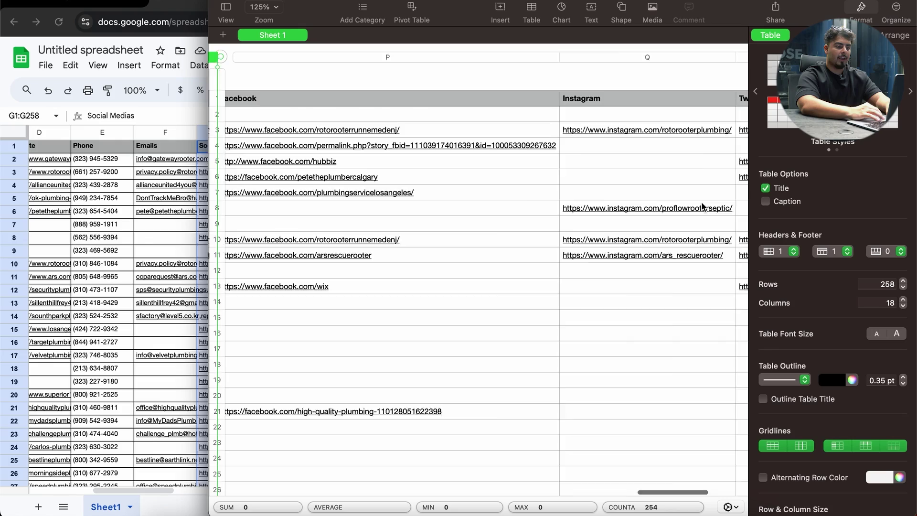
scroll(701, 205, right, 8)
scroll(702, 206, left, 6)
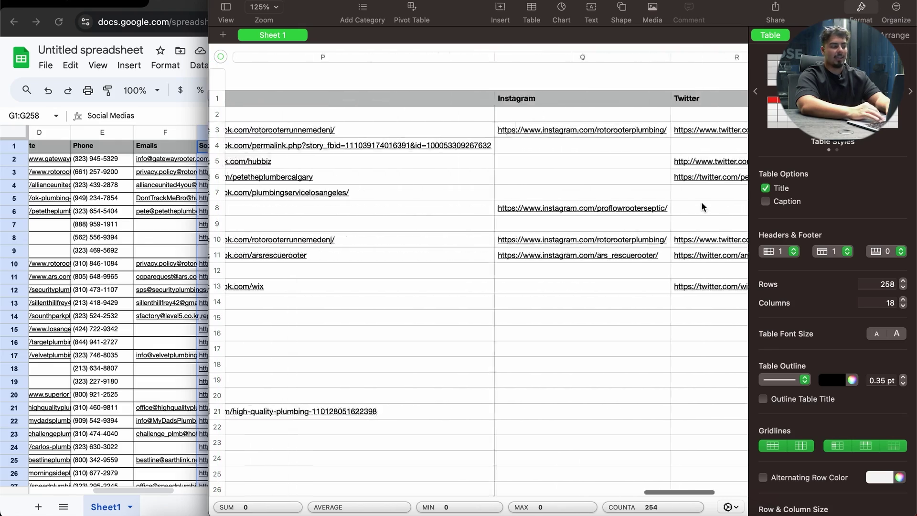
scroll(702, 202, left, 10)
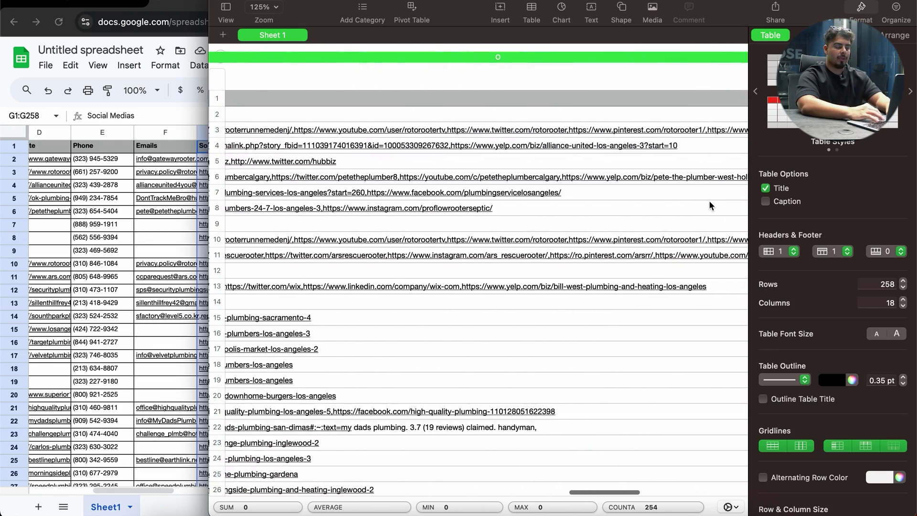
scroll(709, 205, left, 5)
scroll(519, 289, down, 5)
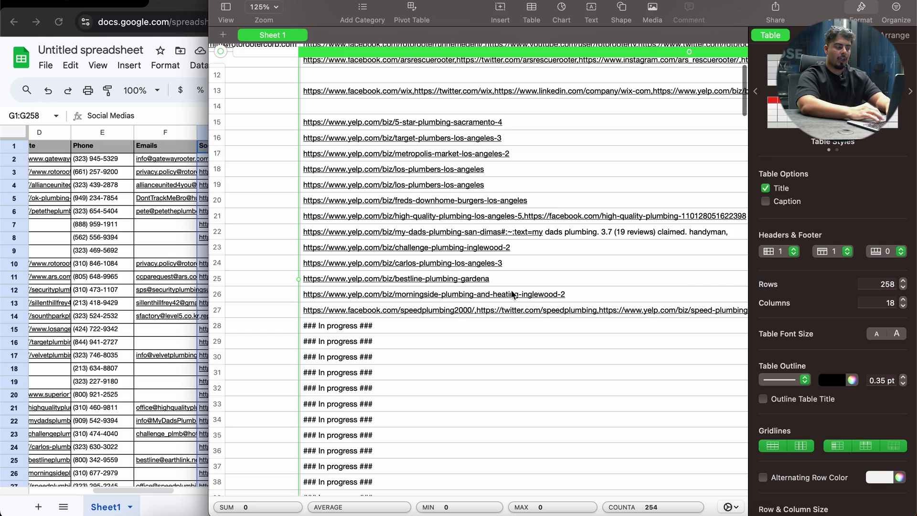
scroll(487, 306, down, 10)
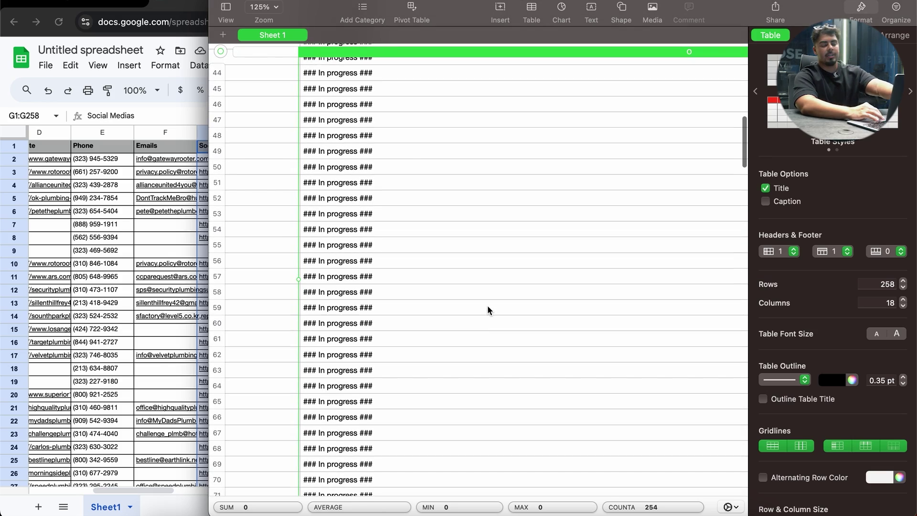
scroll(487, 309, down, 3)
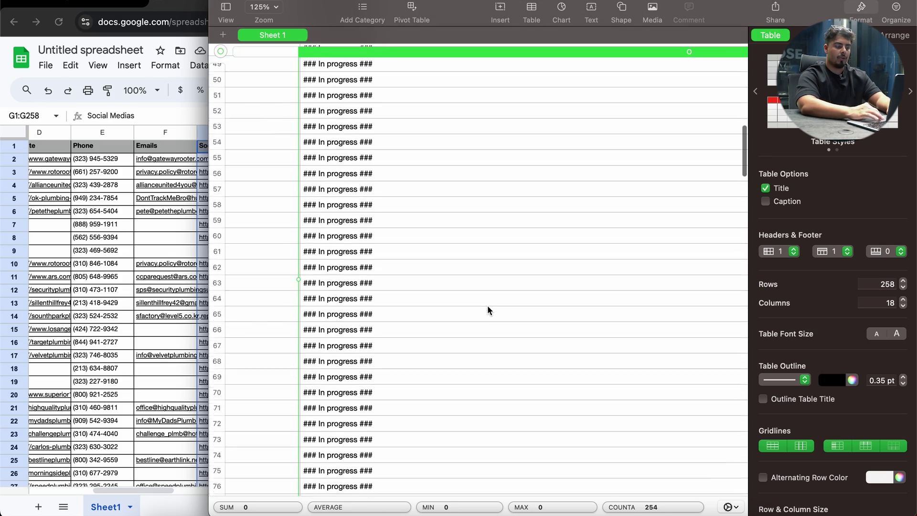
scroll(487, 306, up, 15)
scroll(487, 306, down, 2)
Step: Widen the Emails, Phone and Website columns, maximize the browser, and close the tables panel
click(173, 335)
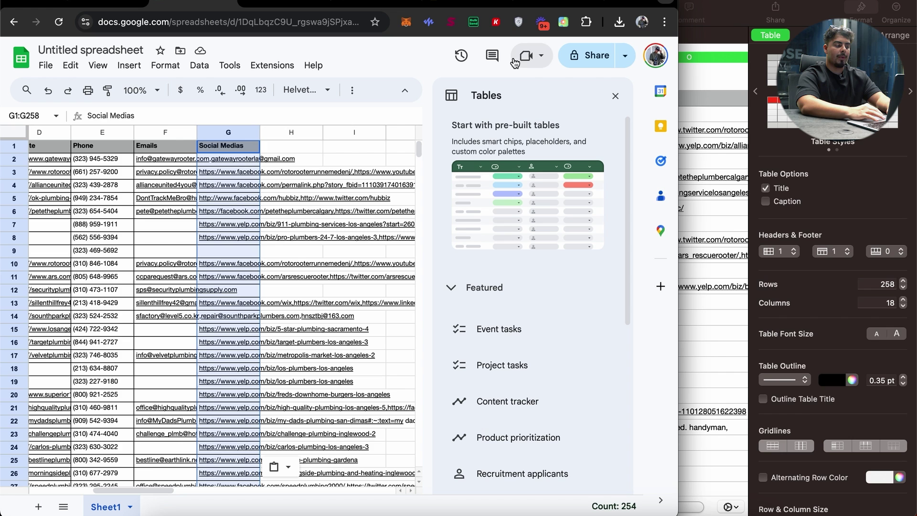
double_click(260, 132)
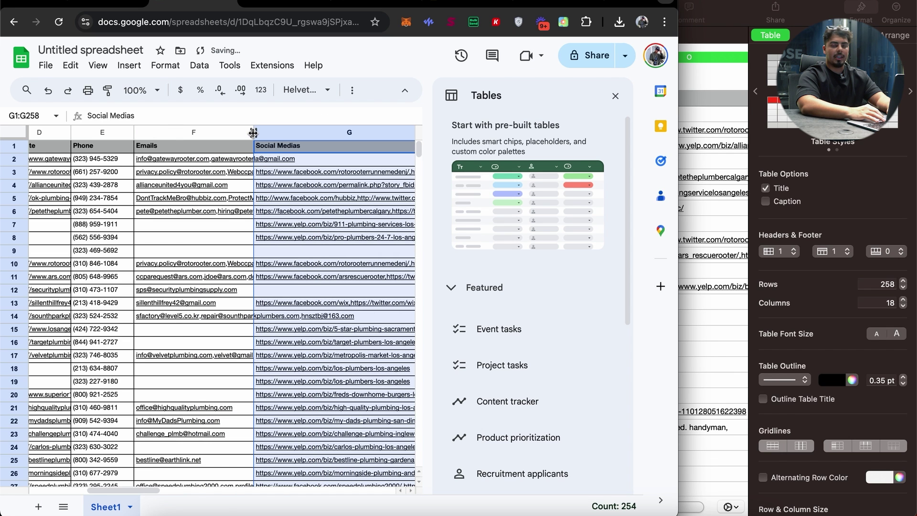
drag(281, 132, 281, 133)
drag(134, 133, 181, 132)
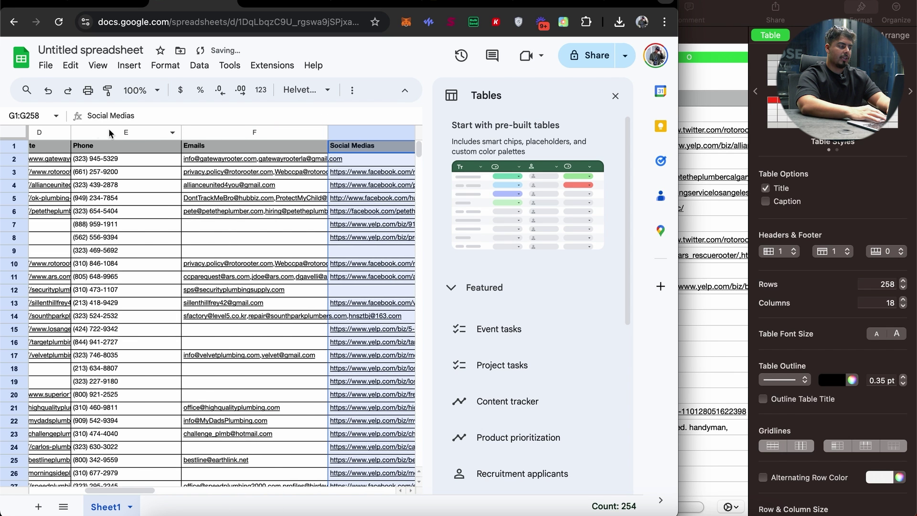
drag(71, 132, 120, 131)
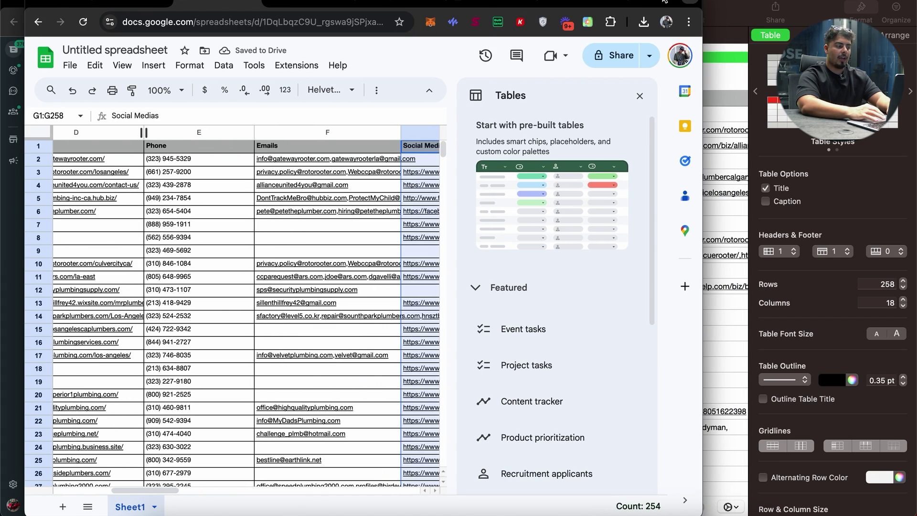
double_click(663, 1)
click(857, 95)
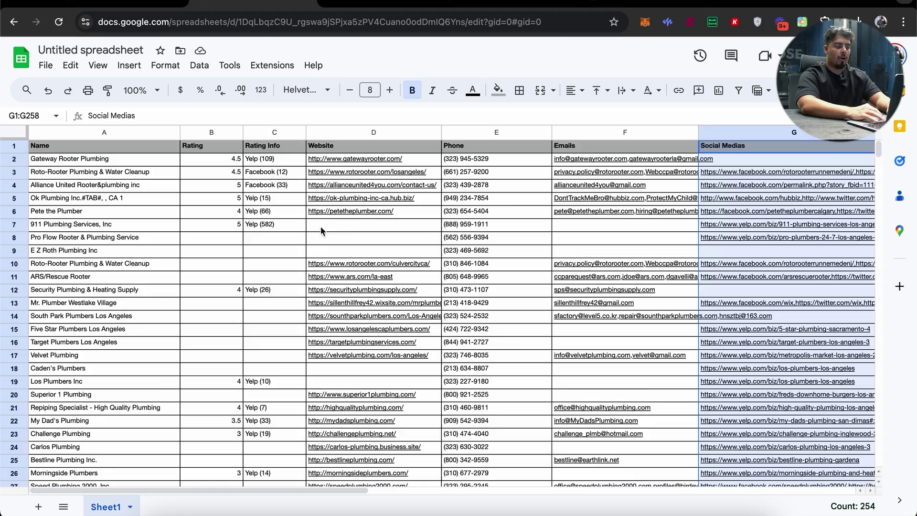
scroll(320, 226, down, 12)
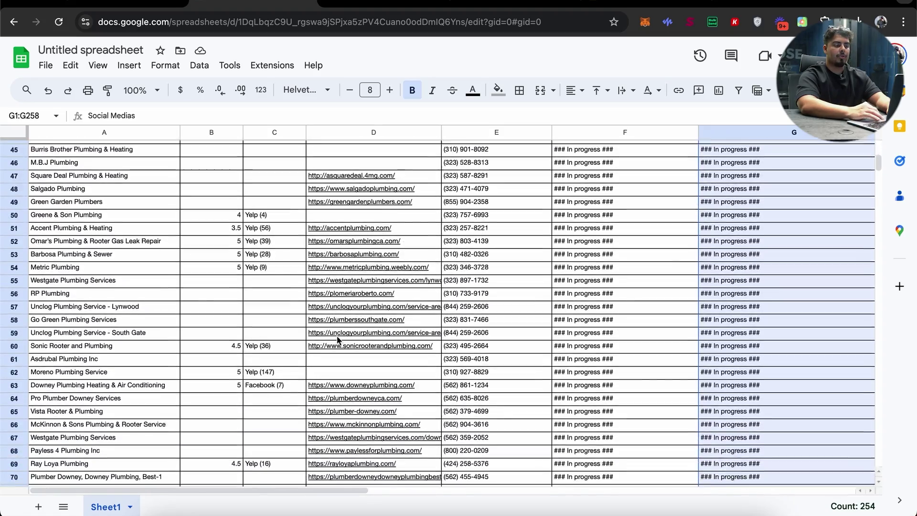
scroll(337, 340, down, 1)
scroll(337, 339, down, 20)
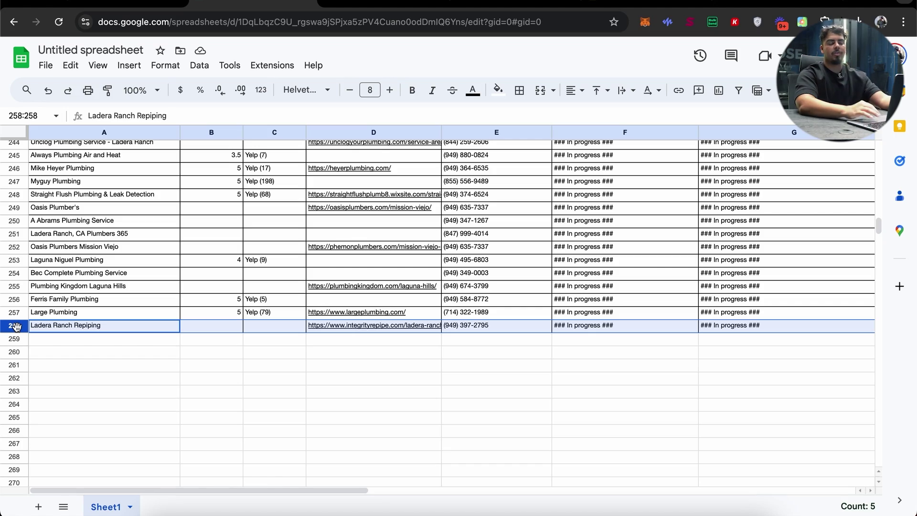
scroll(253, 325, up, 20)
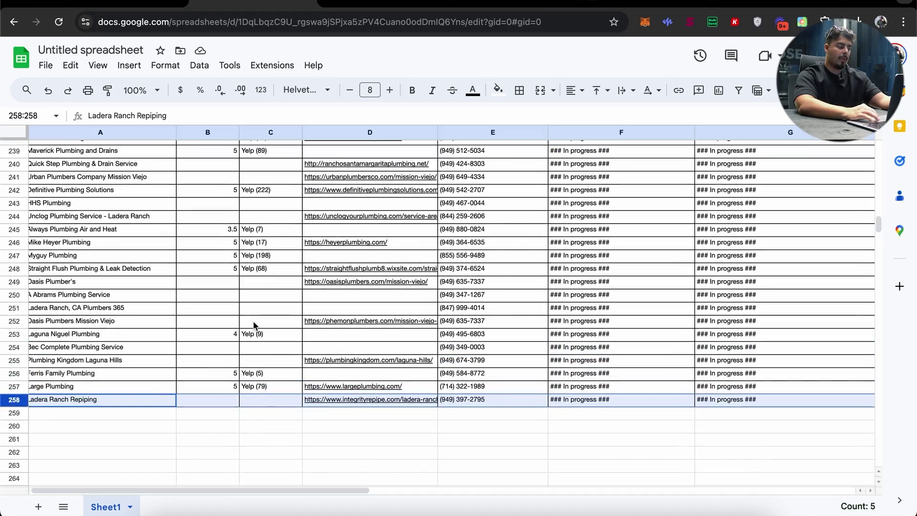
scroll(254, 325, up, 20)
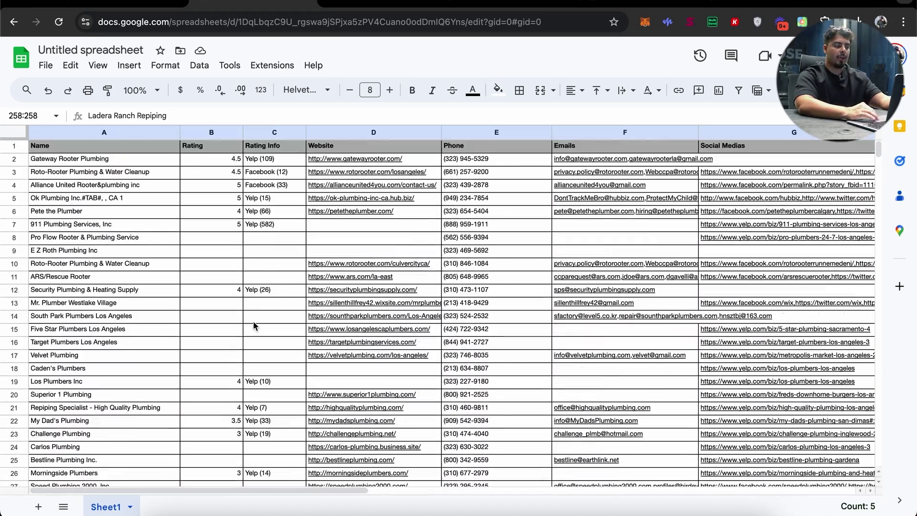
scroll(253, 325, down, 8)
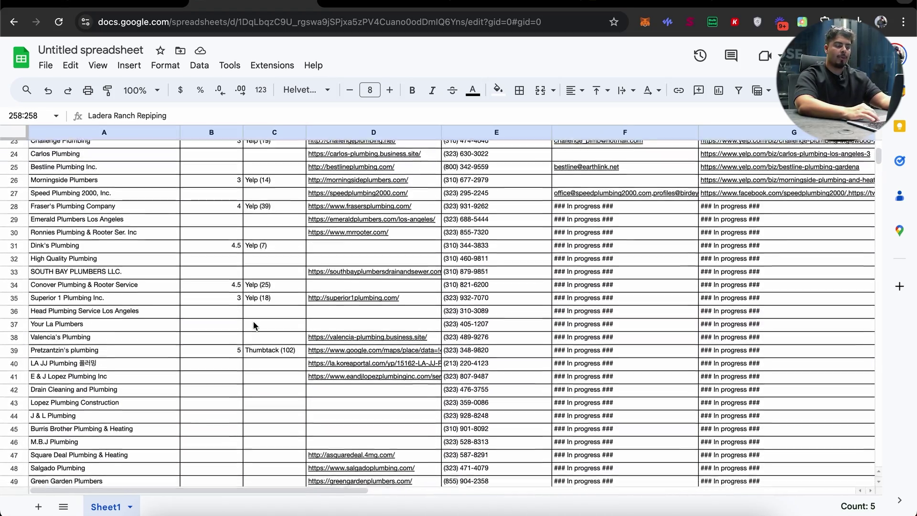
scroll(253, 325, down, 1)
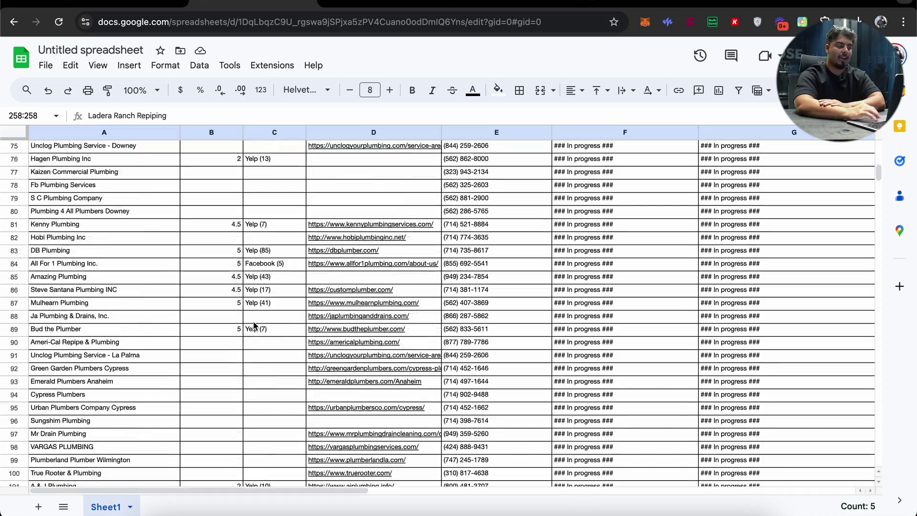
scroll(253, 324, down, 8)
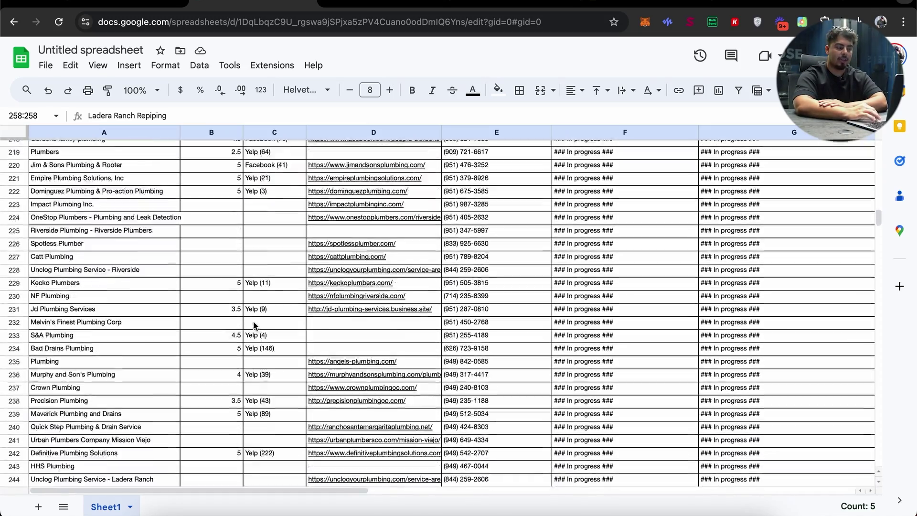